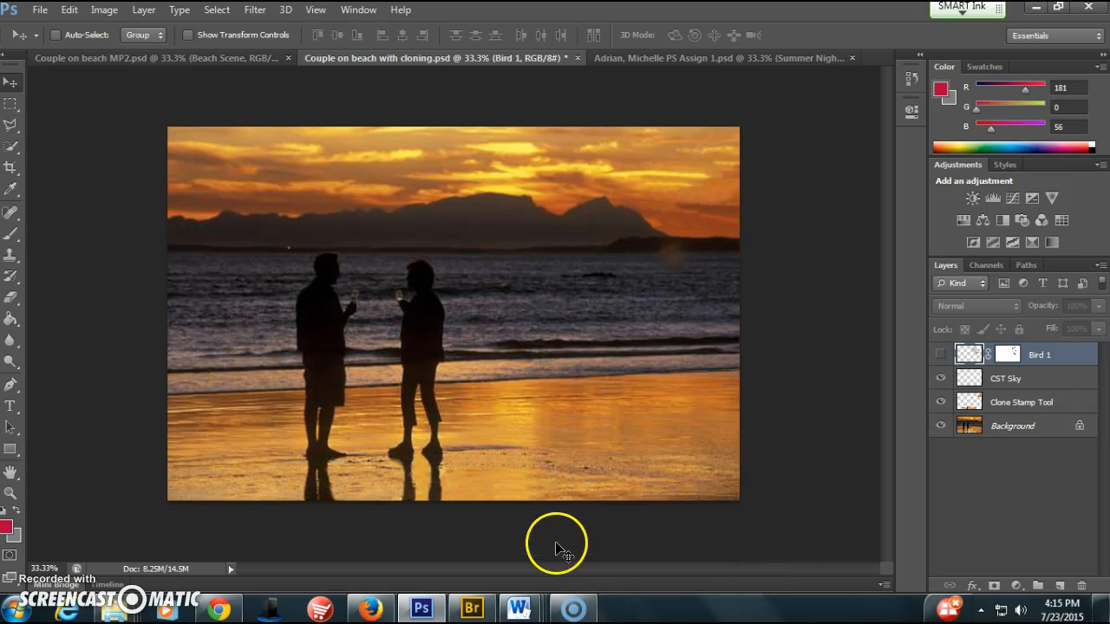
# Switch to Adobe Bridge and open Bird New.jpg from the Week 1 folder in Photoshop
pyautogui.click(482, 612)
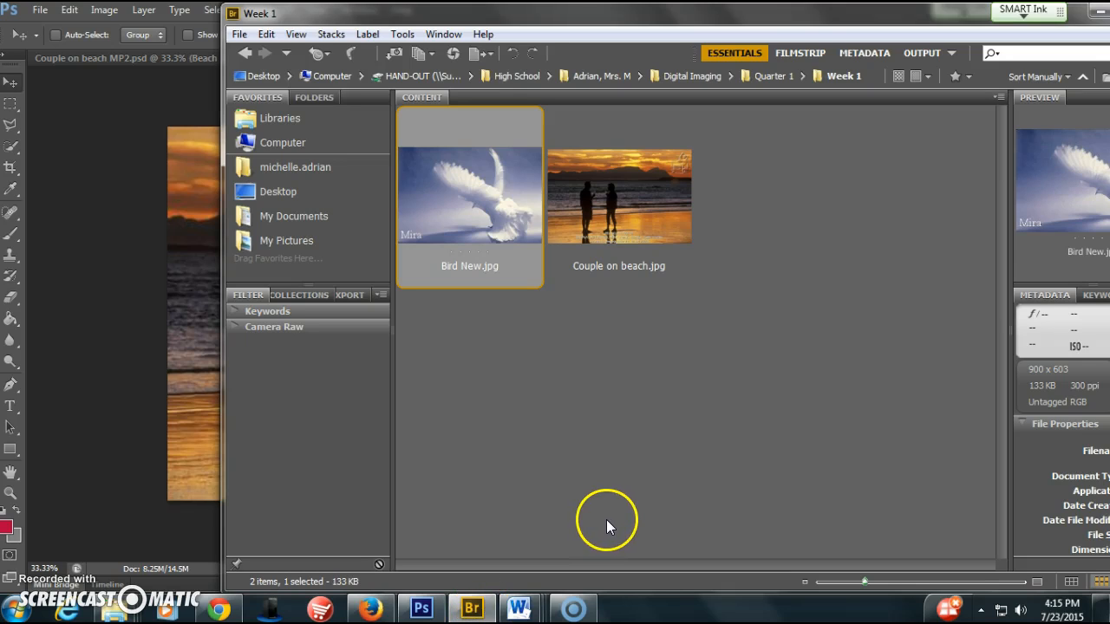
pyautogui.doubleClick(473, 222)
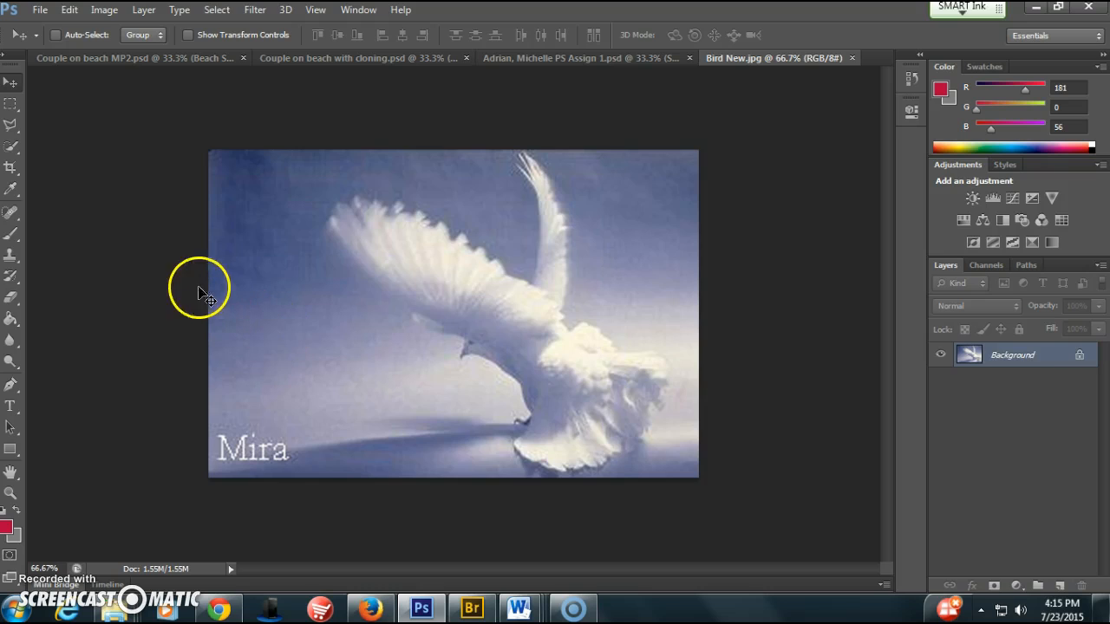
# Select the whole white bird with the Polygonal Lasso tool, tracing a closed outline loosely around its wings, tail, feet and head
pyautogui.click(17, 125)
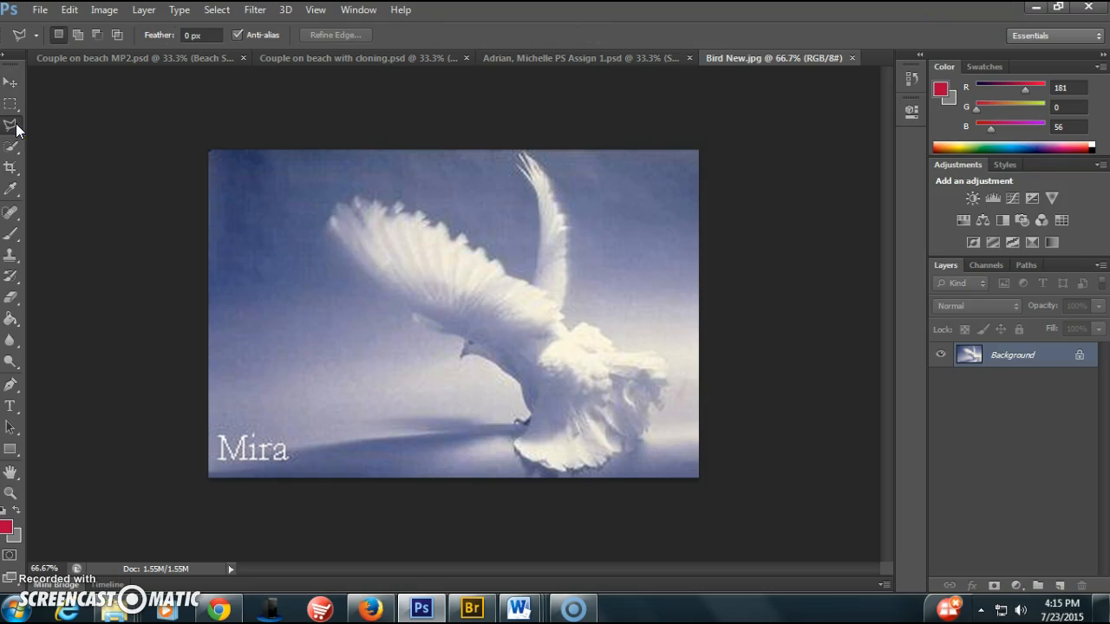
pyautogui.click(532, 283)
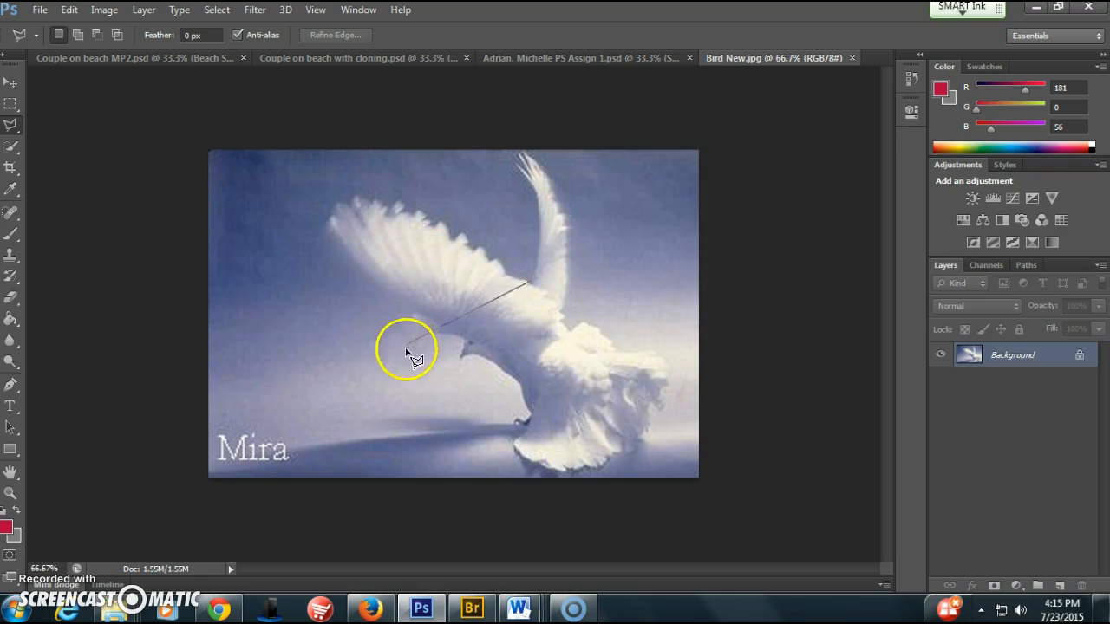
pyautogui.click(537, 218)
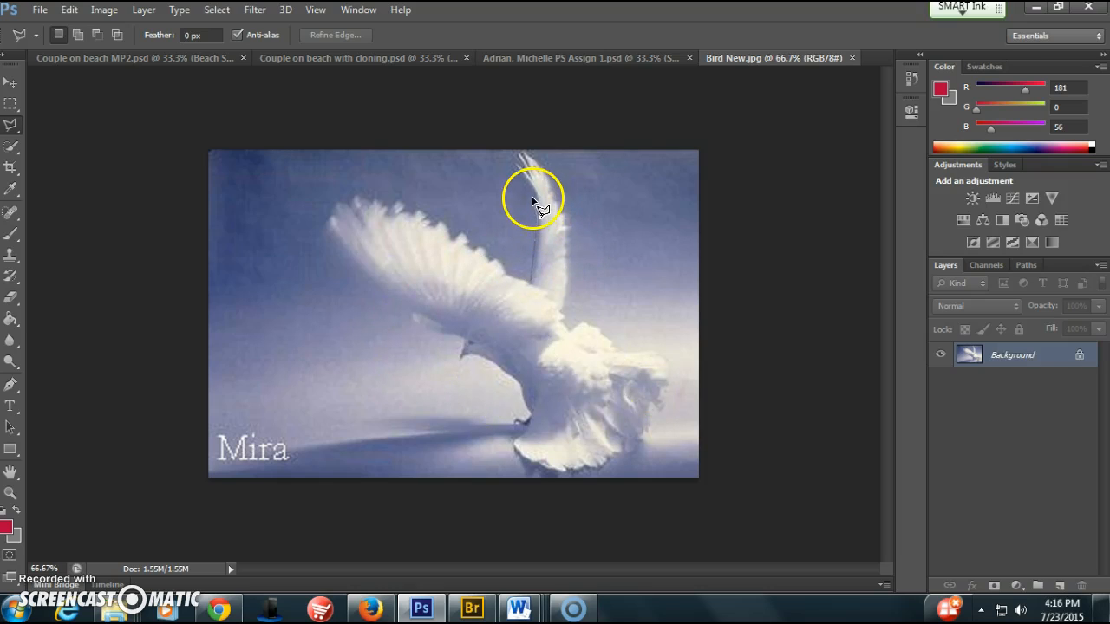
pyautogui.click(533, 196)
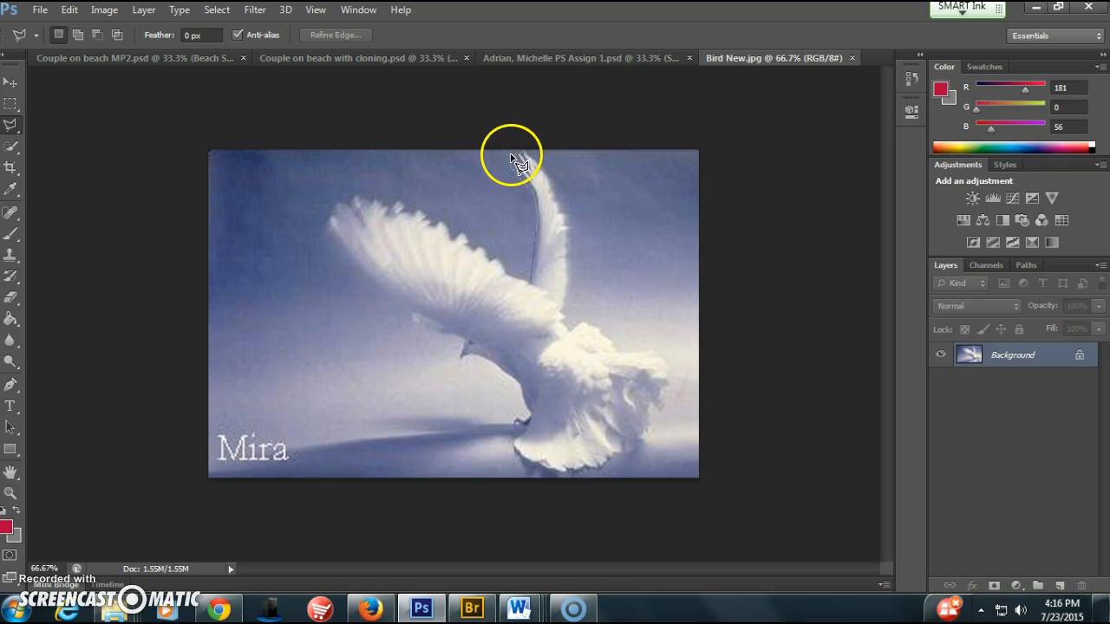
pyautogui.click(524, 151)
pyautogui.click(545, 162)
pyautogui.click(552, 185)
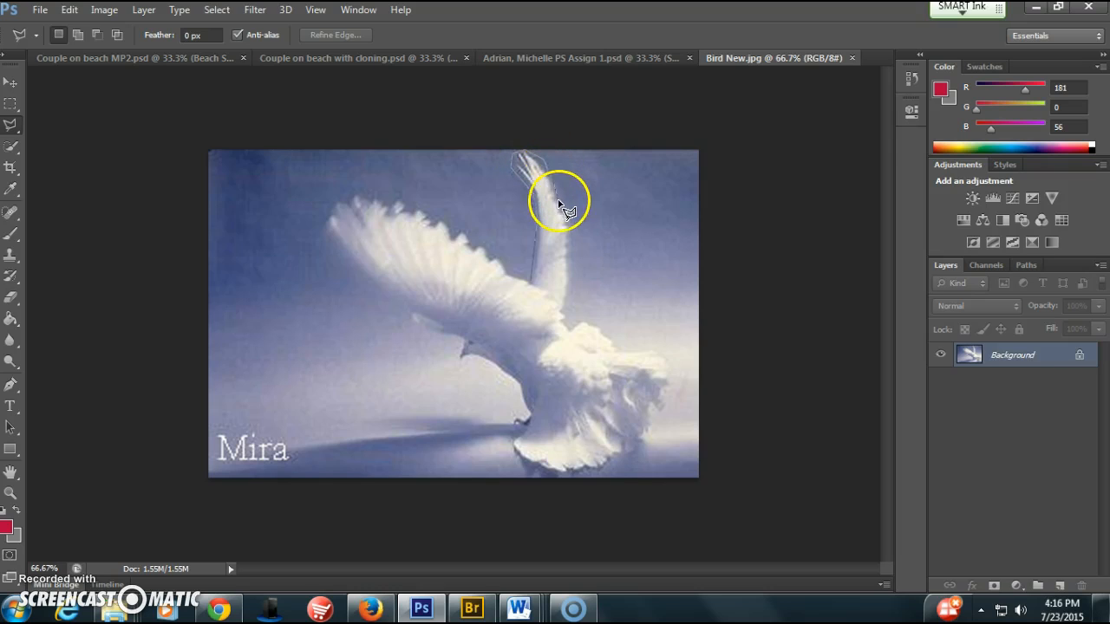
pyautogui.click(572, 228)
pyautogui.click(570, 290)
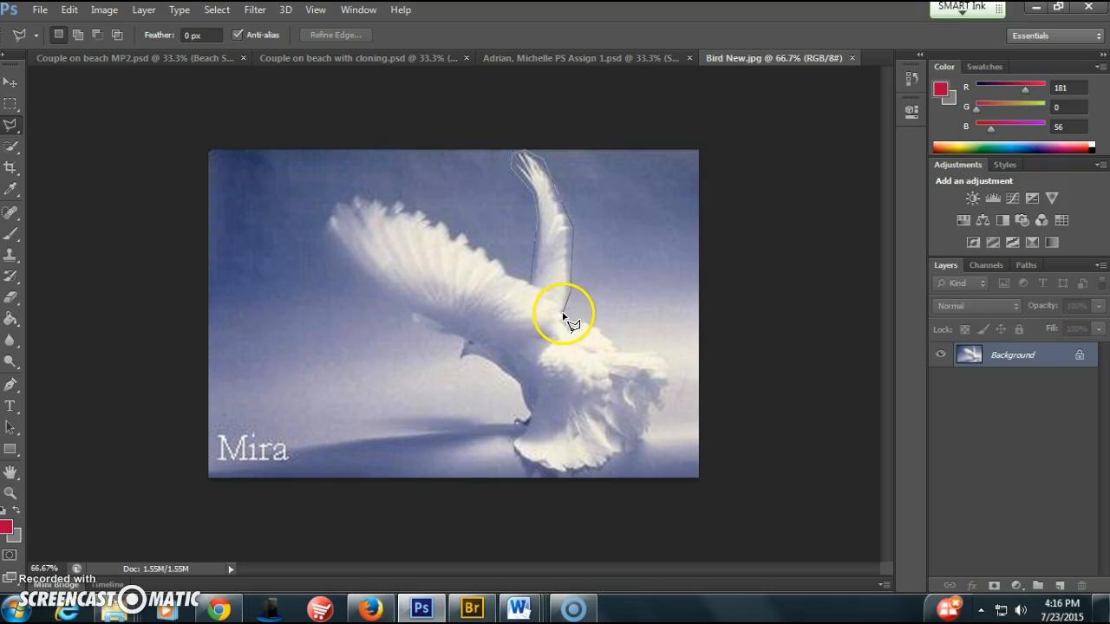
pyautogui.click(565, 309)
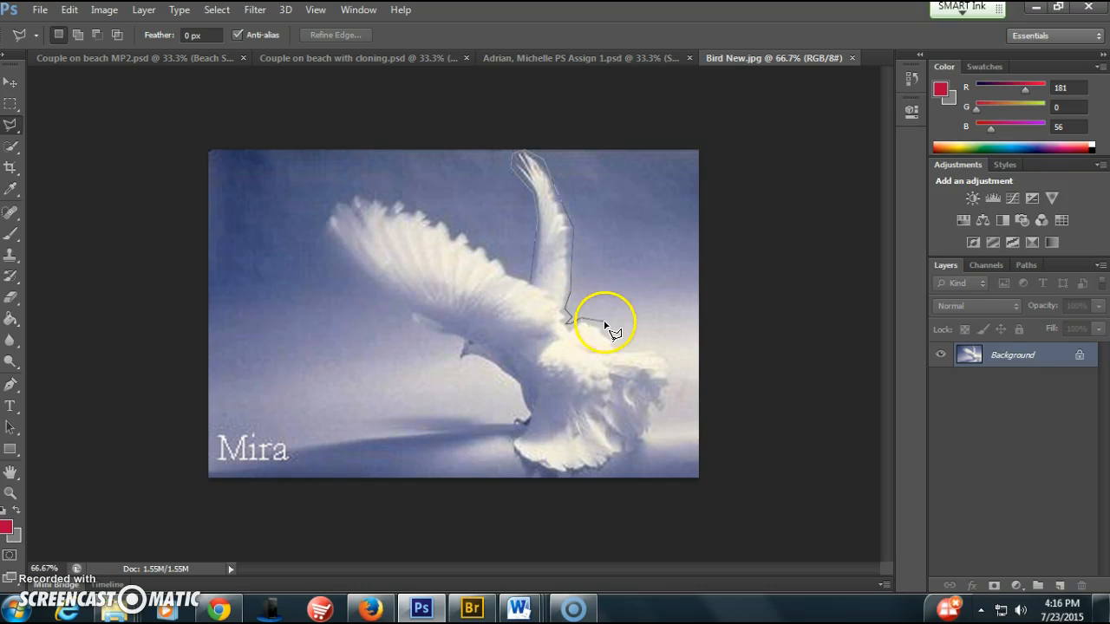
pyautogui.click(601, 322)
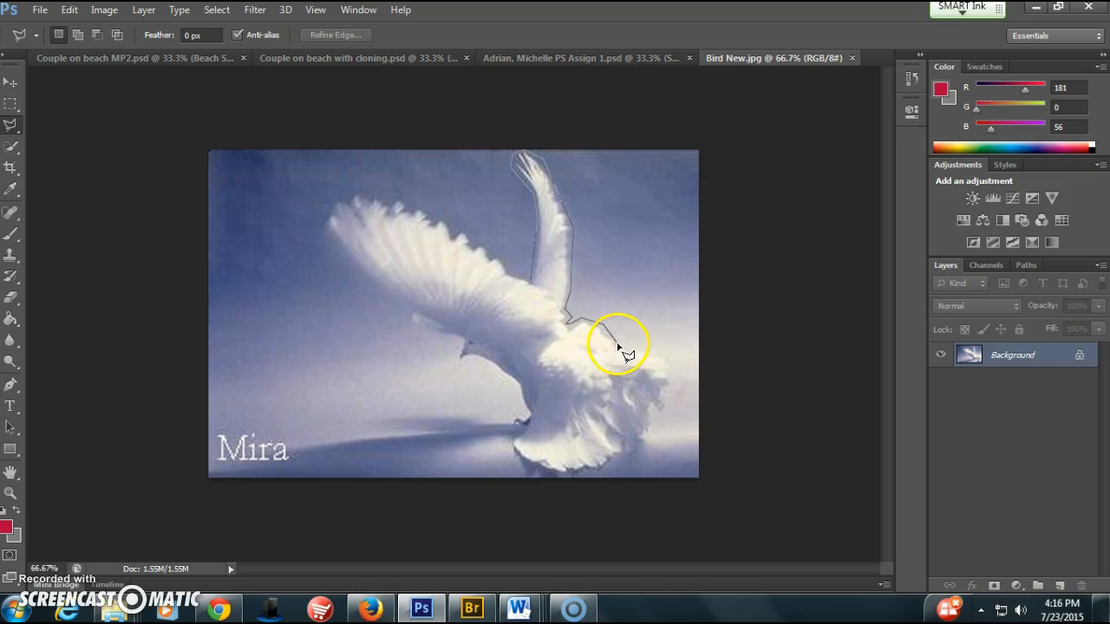
pyautogui.click(622, 349)
pyautogui.click(657, 345)
pyautogui.click(672, 363)
pyautogui.click(675, 395)
pyautogui.click(662, 430)
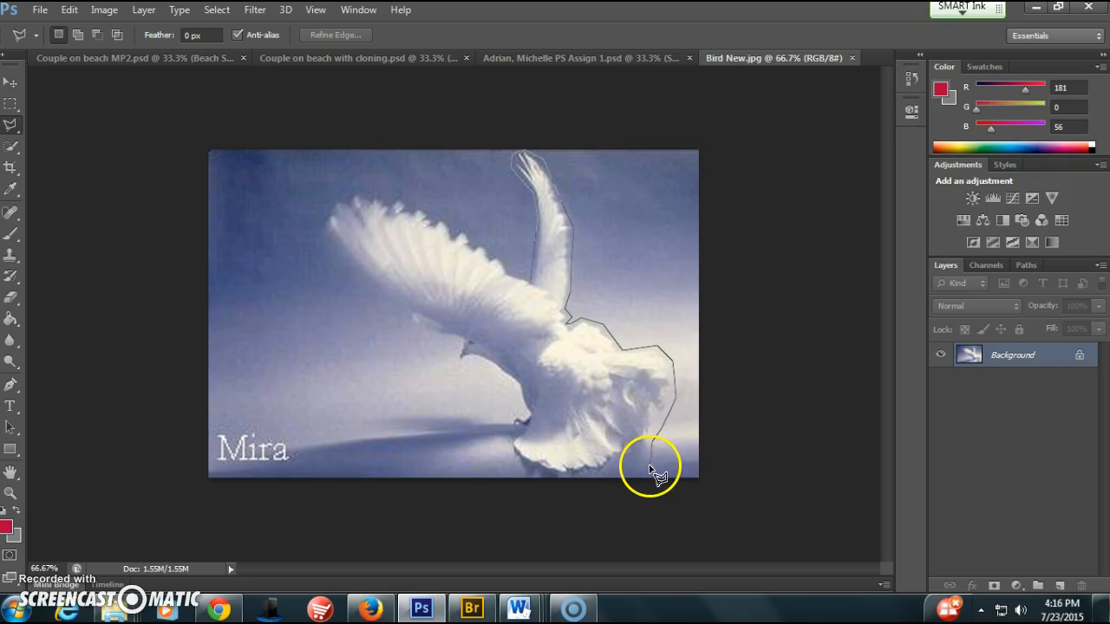
pyautogui.click(612, 463)
pyautogui.click(597, 475)
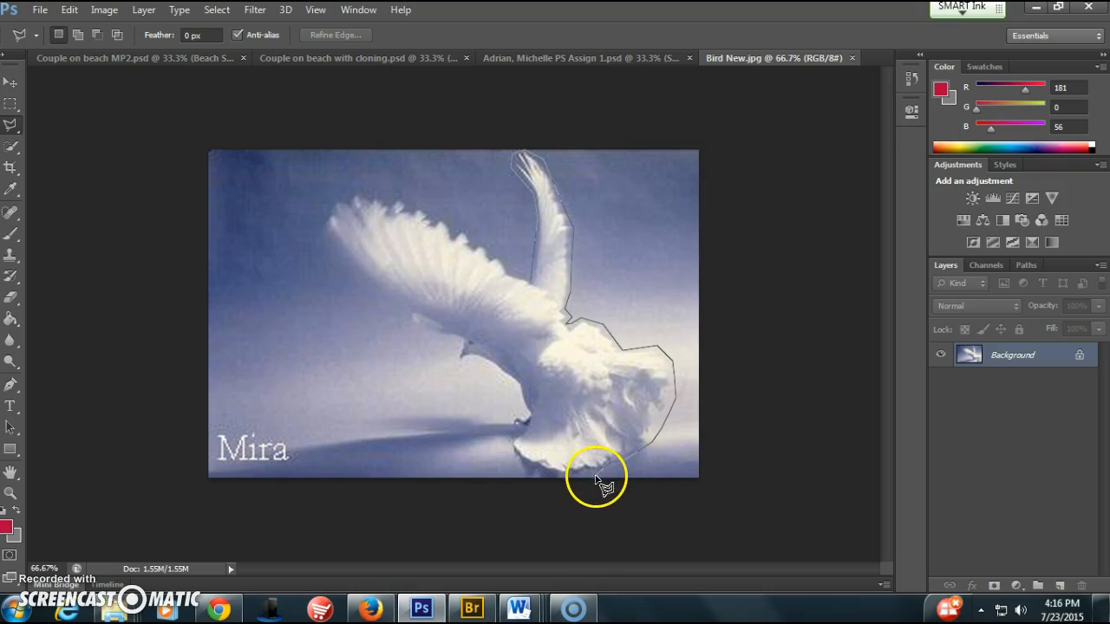
pyautogui.click(547, 475)
pyautogui.click(526, 467)
pyautogui.click(505, 446)
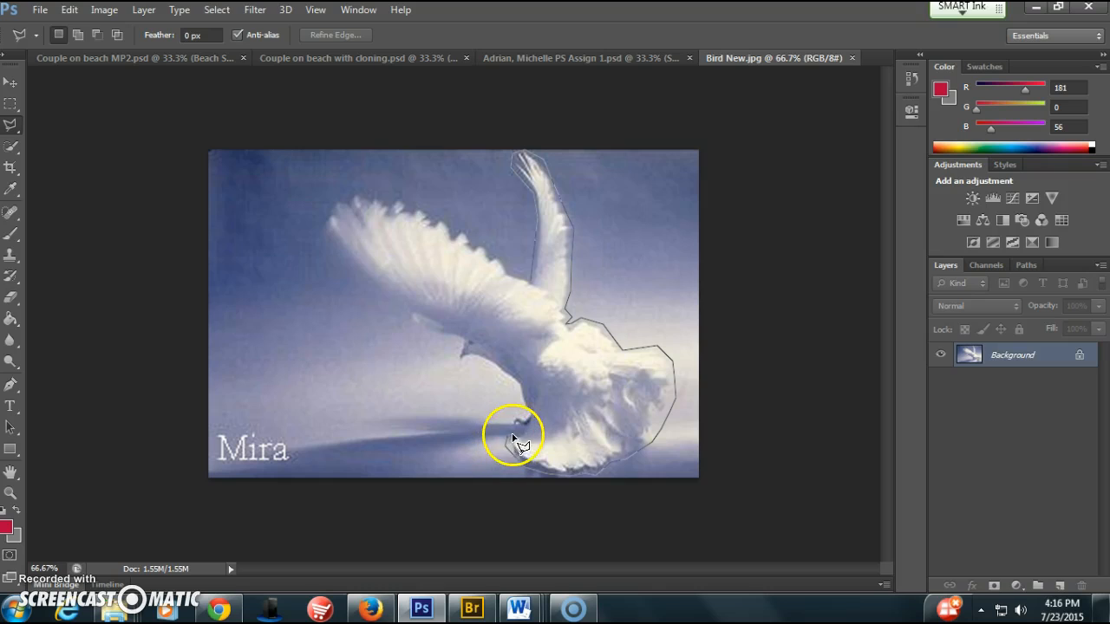
pyautogui.click(509, 431)
pyautogui.click(506, 421)
pyautogui.click(519, 413)
pyautogui.click(530, 414)
pyautogui.click(515, 396)
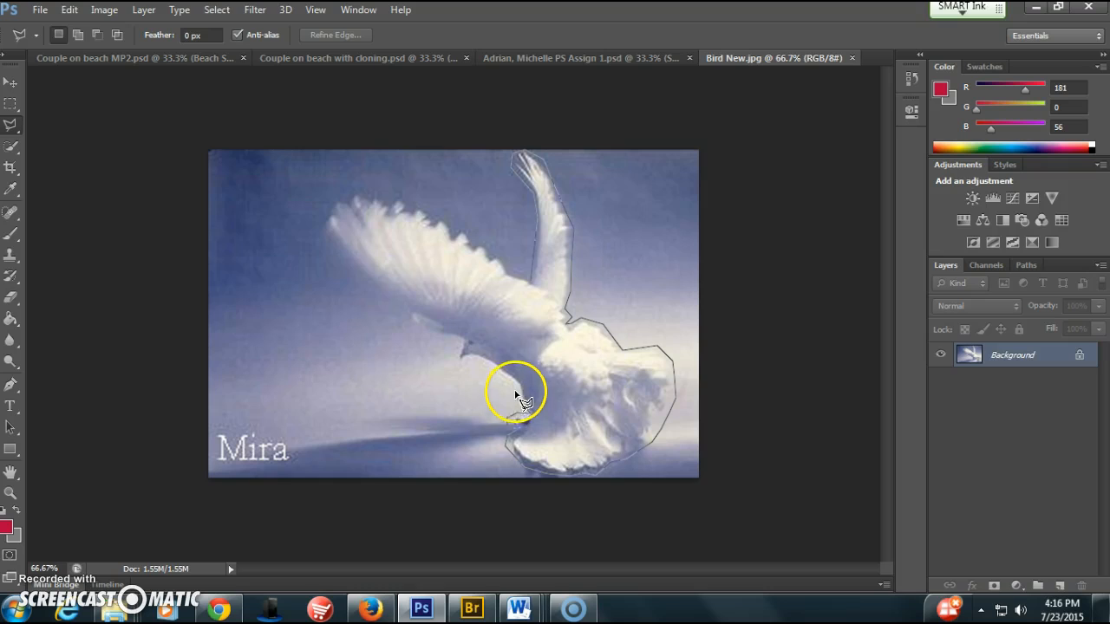
pyautogui.click(461, 345)
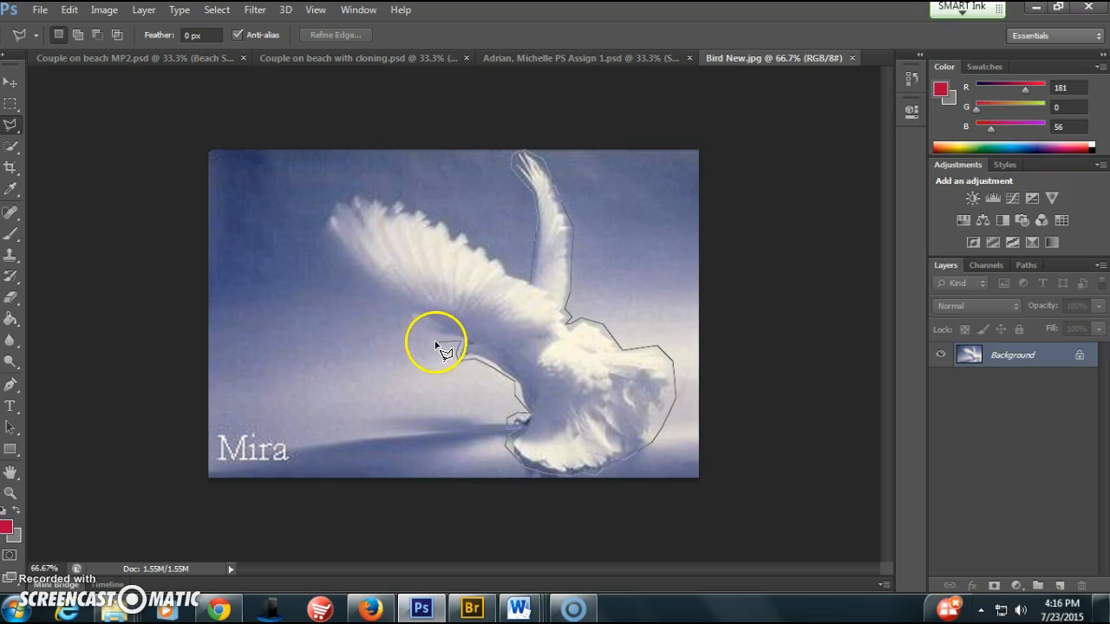
pyautogui.click(410, 319)
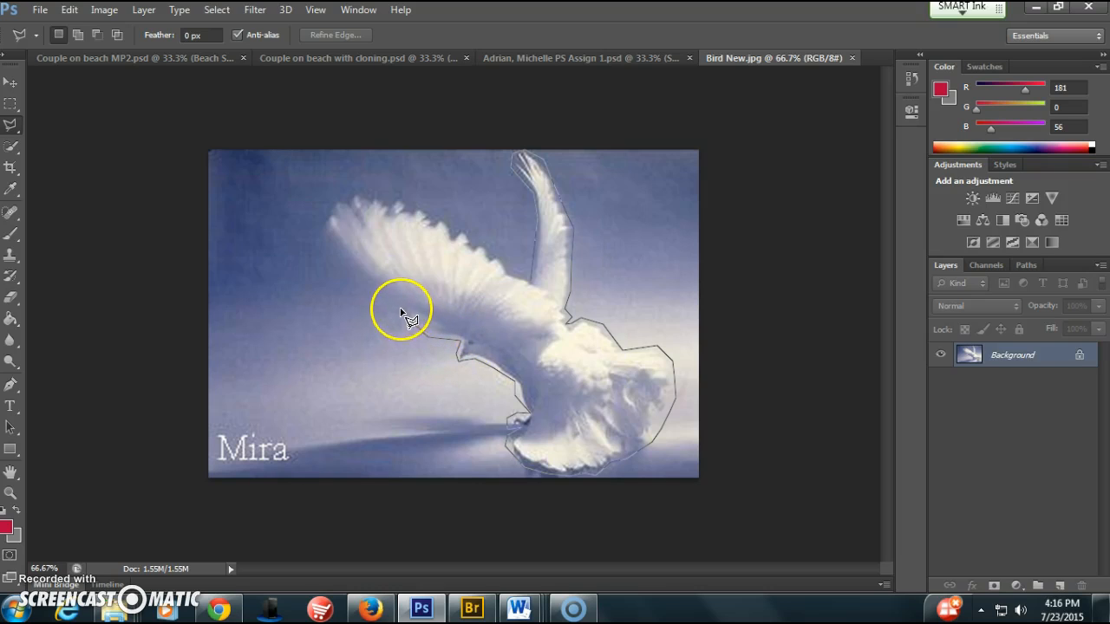
pyautogui.click(323, 222)
pyautogui.click(331, 201)
pyautogui.click(365, 194)
pyautogui.click(401, 195)
pyautogui.click(438, 214)
pyautogui.click(492, 248)
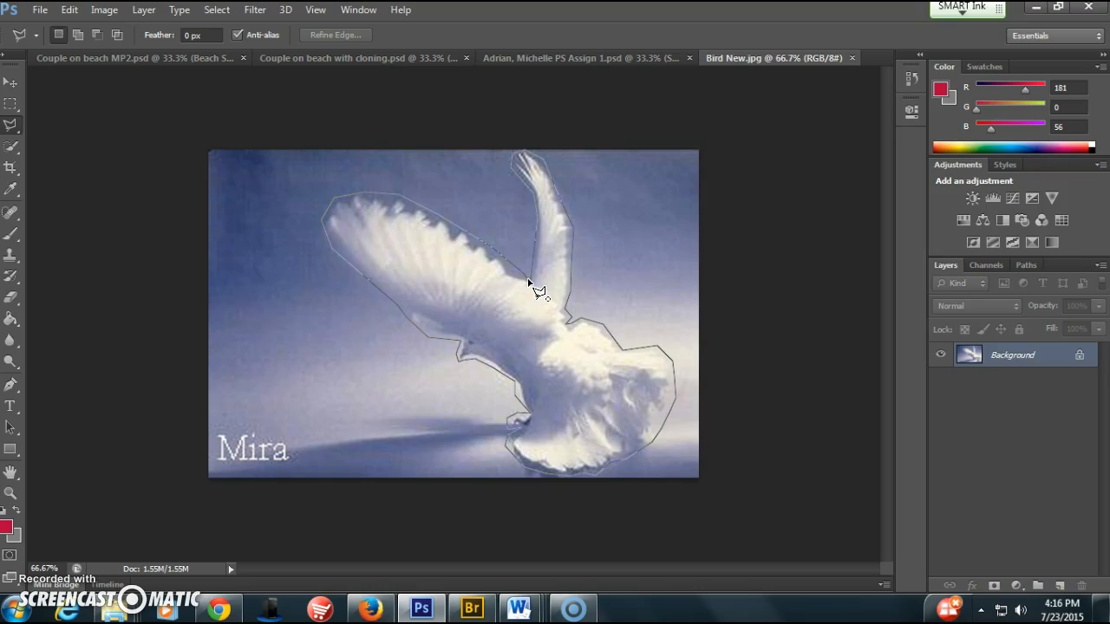
pyautogui.click(528, 282)
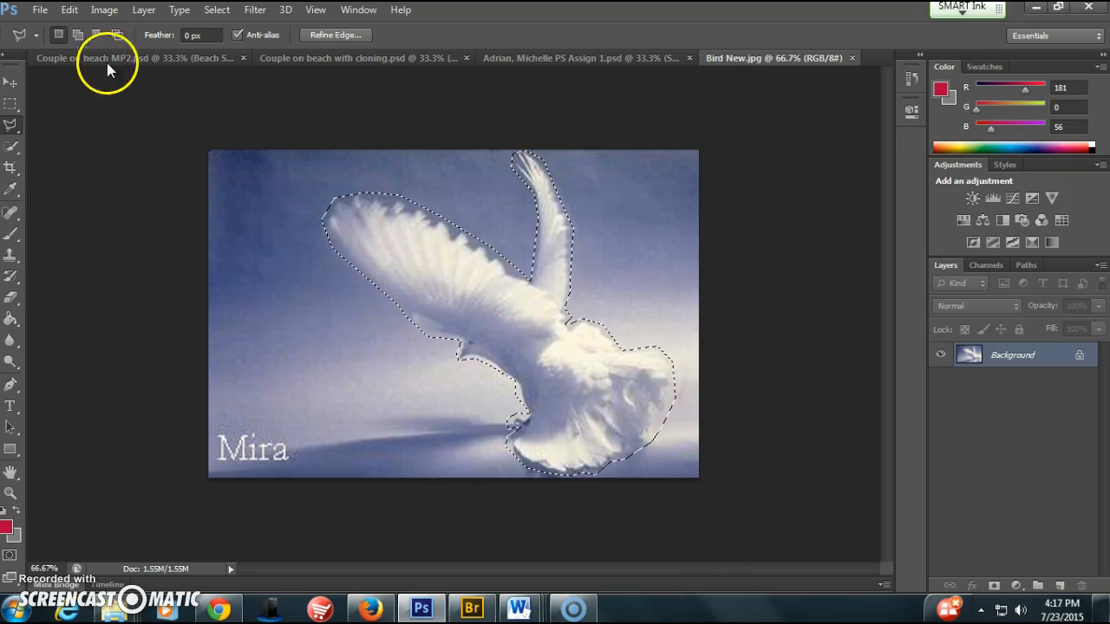
# Copy the selected bird and paste it into Couple on beach with cloning.psd
pyautogui.click(68, 10)
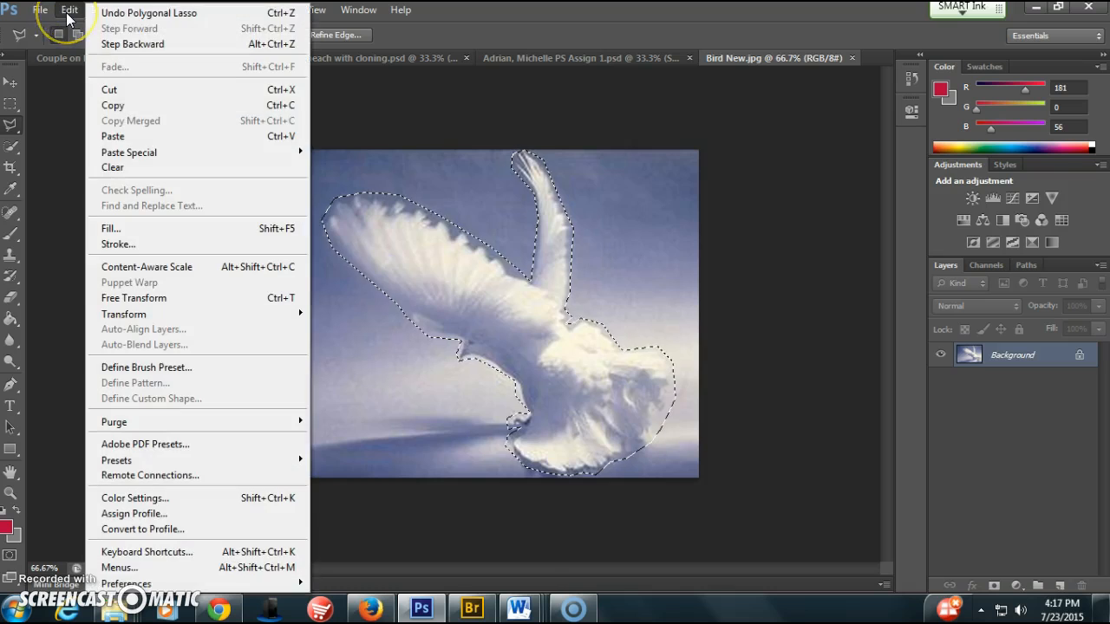
pyautogui.click(216, 105)
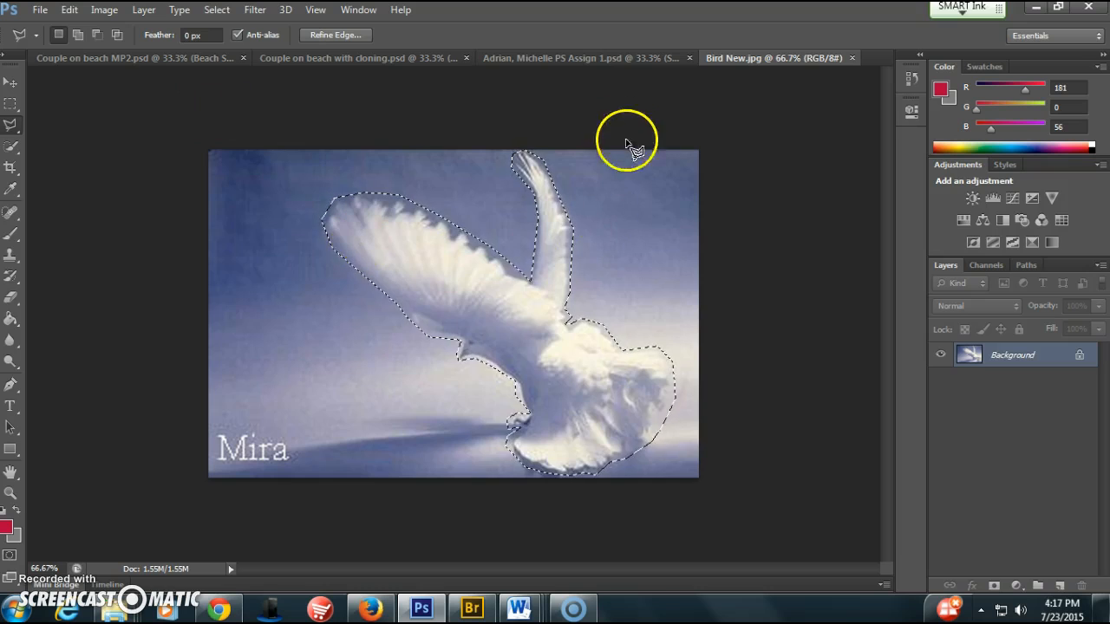
pyautogui.click(351, 59)
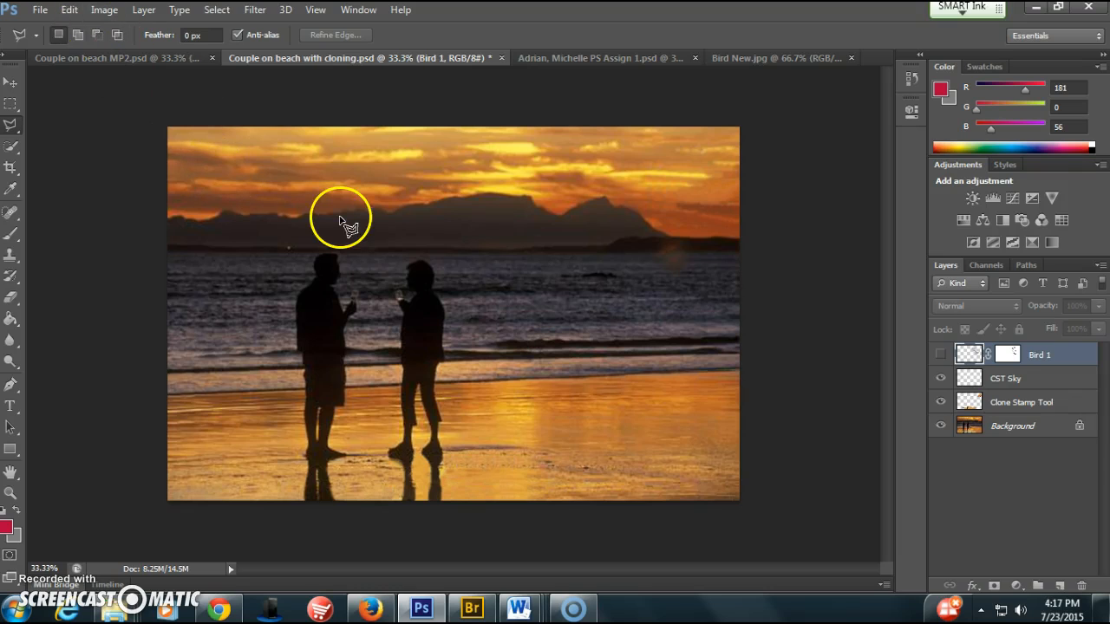
pyautogui.hotkey('ctrl', 'v')
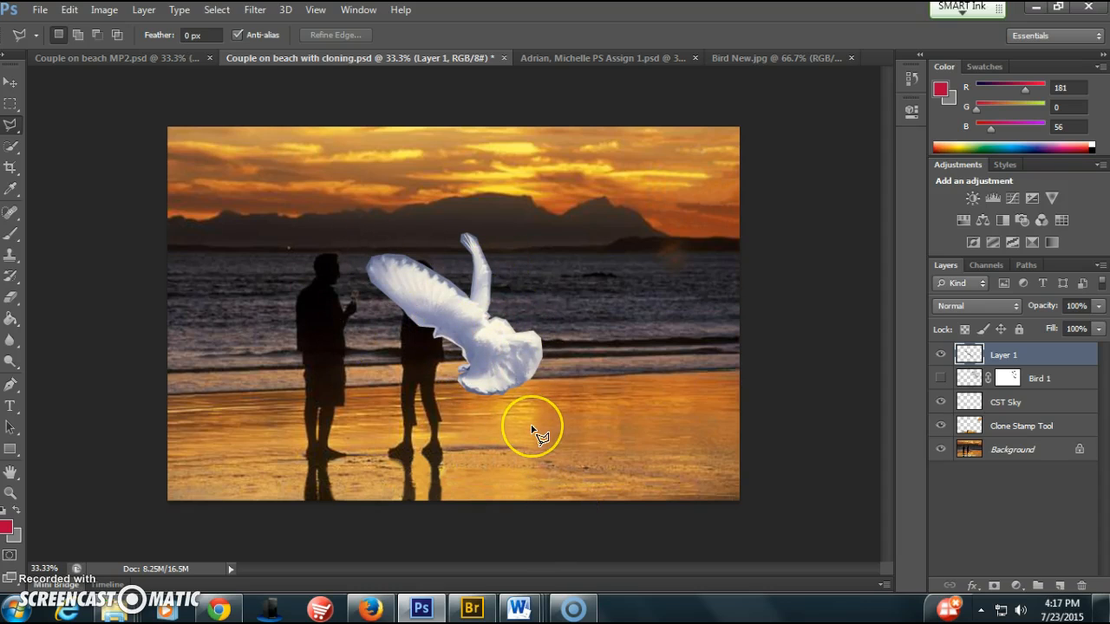
# Move the pasted bird off the couple to the open water on their right with the Move tool
pyautogui.click(12, 84)
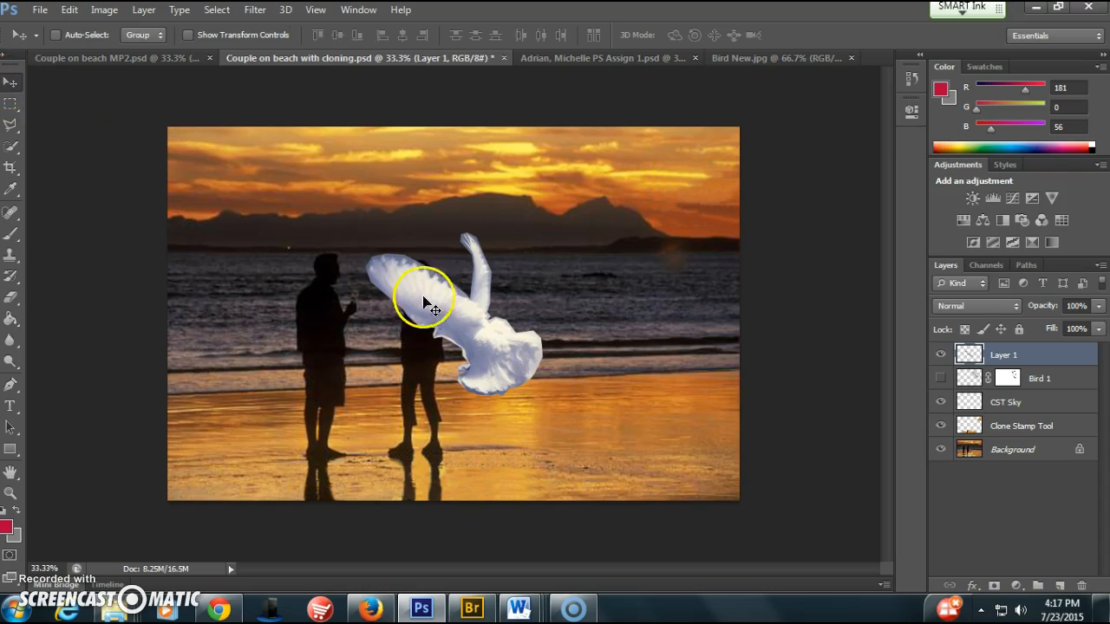
pyautogui.moveTo(451, 322); pyautogui.dragTo(579, 289)
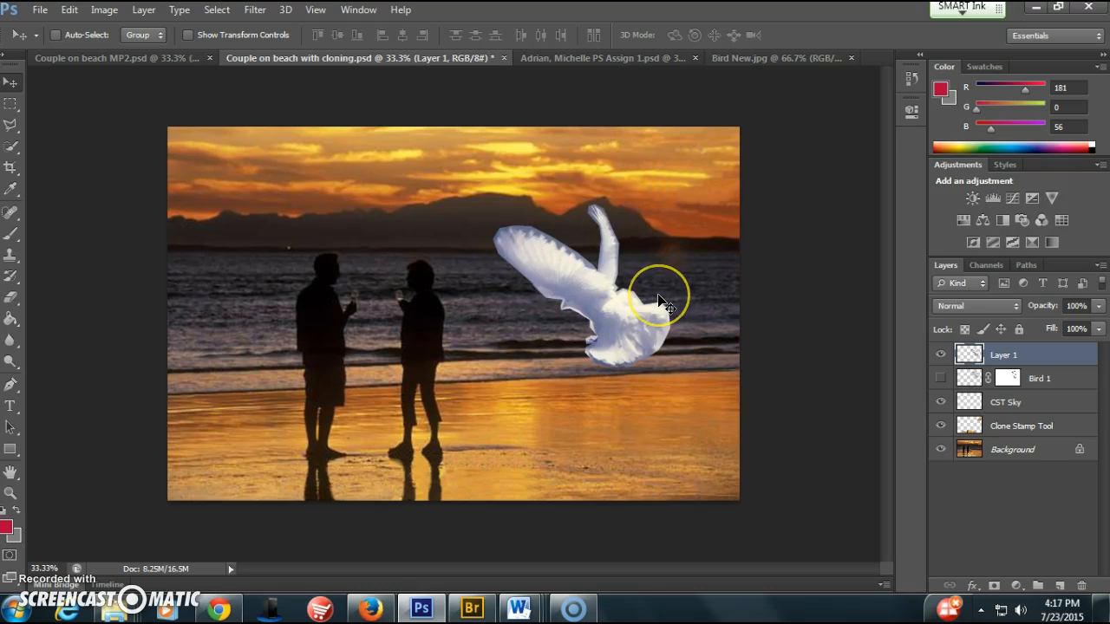
# Add a layer mask to the pasted bird's layer, with the bird enlarged to 100% and fully in view
pyautogui.hotkey('ctrl', '+')
pyautogui.hotkey('ctrl', '+')
pyautogui.hotkey('ctrl', '+')
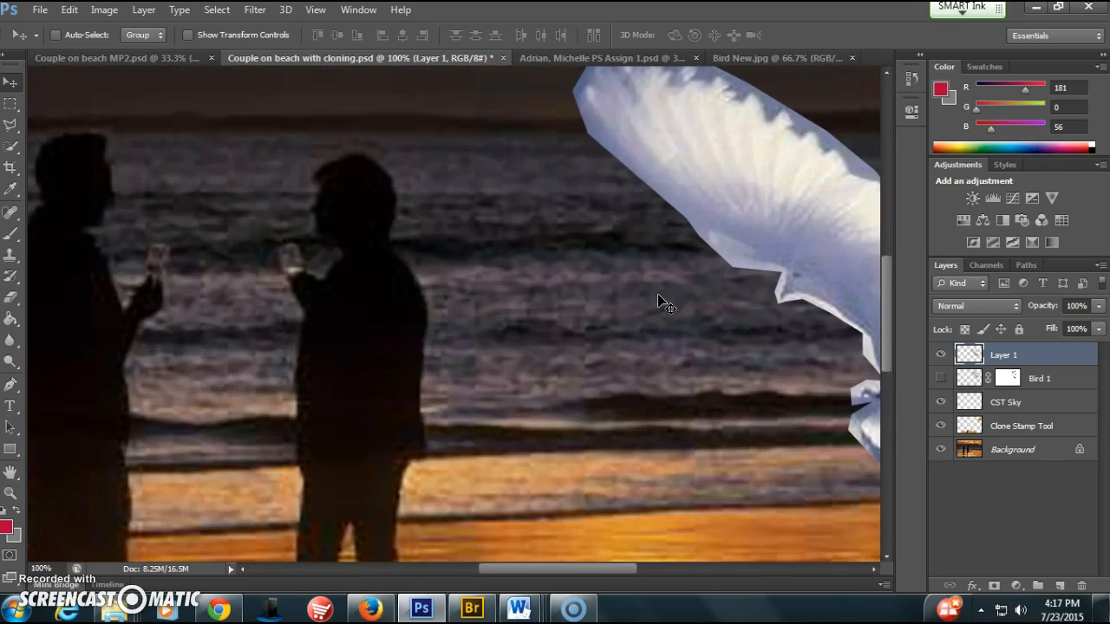
pyautogui.moveTo(574, 570); pyautogui.dragTo(644, 556)
pyautogui.scroll(5, 643, 557)
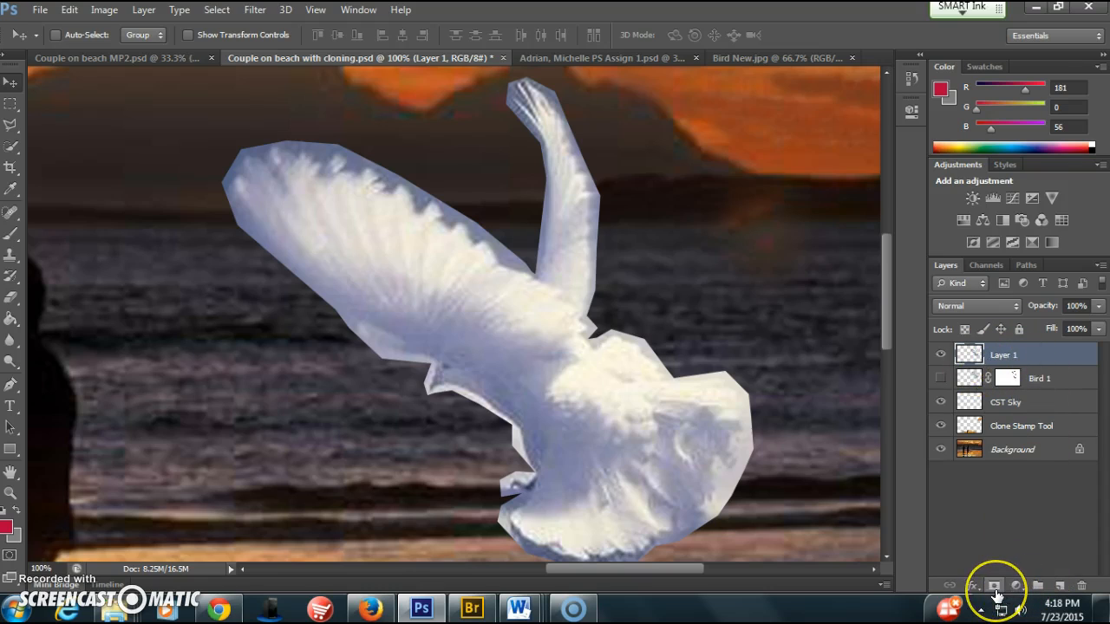
pyautogui.click(995, 587)
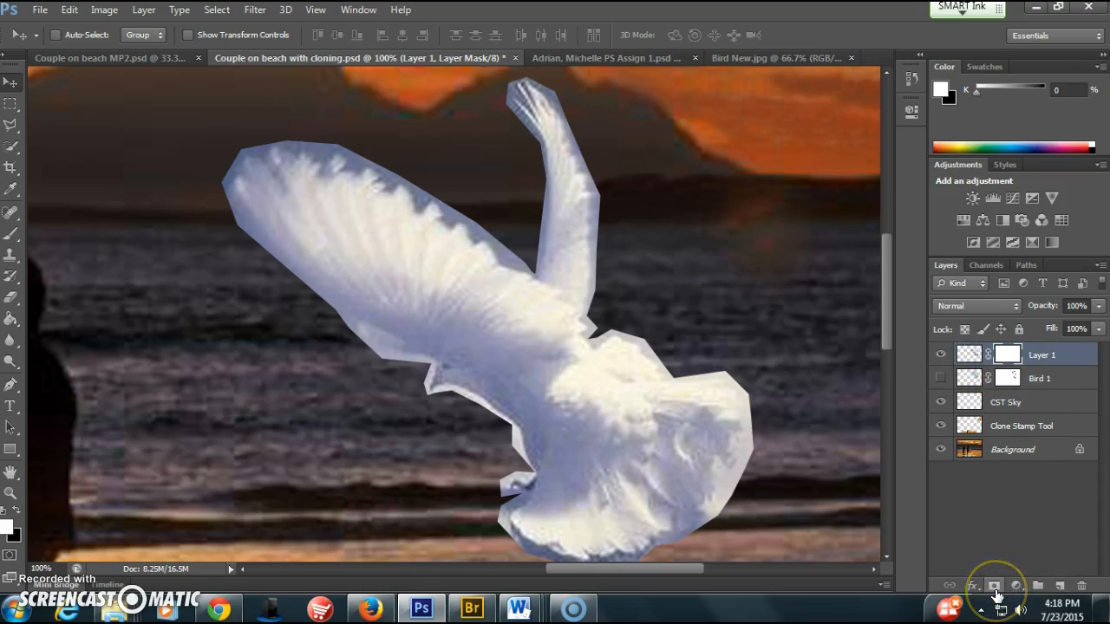
# Rename the pasted bird's layer as Bird
pyautogui.click(1046, 362)
pyautogui.doubleClick(1046, 360)
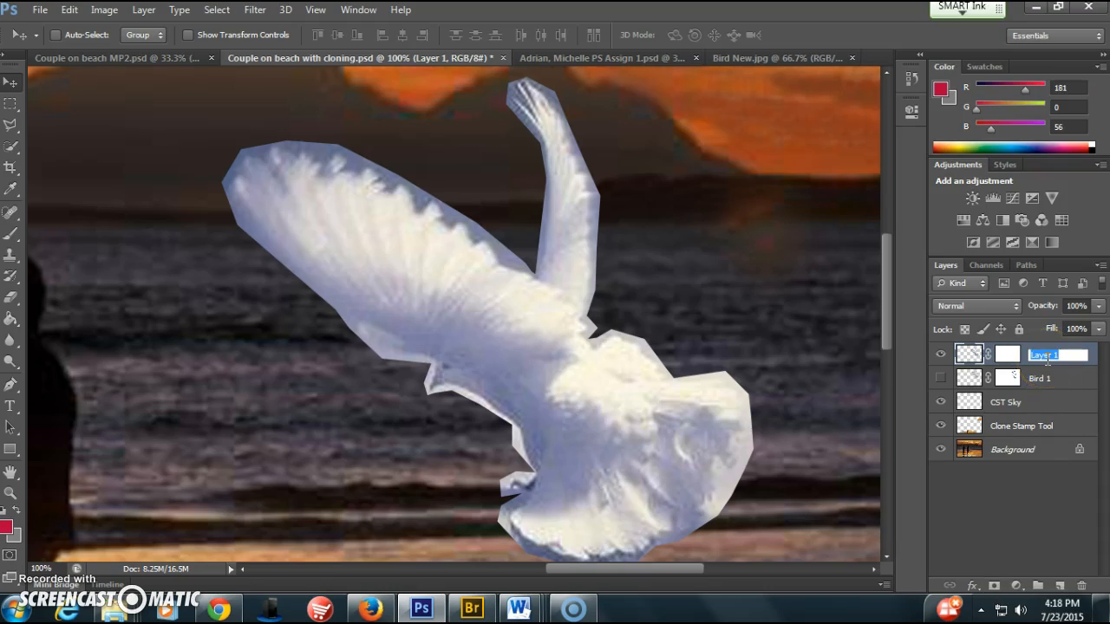
pyautogui.click(1036, 517)
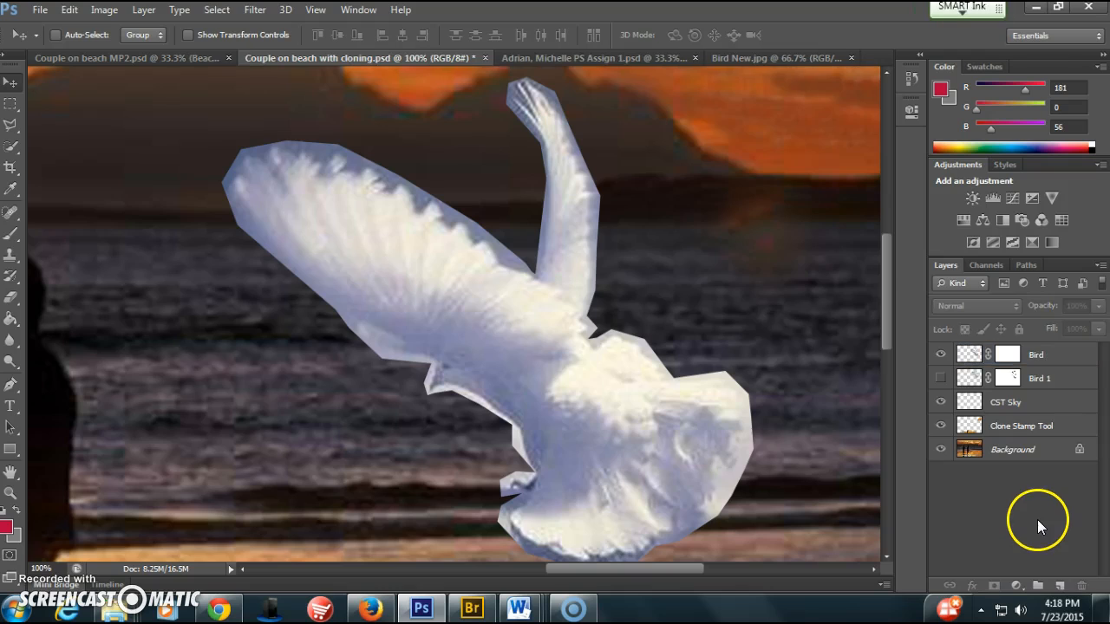
# Switch between the Bird layer's mask and its image, leaving the layer mask active for editing
pyautogui.click(1009, 355)
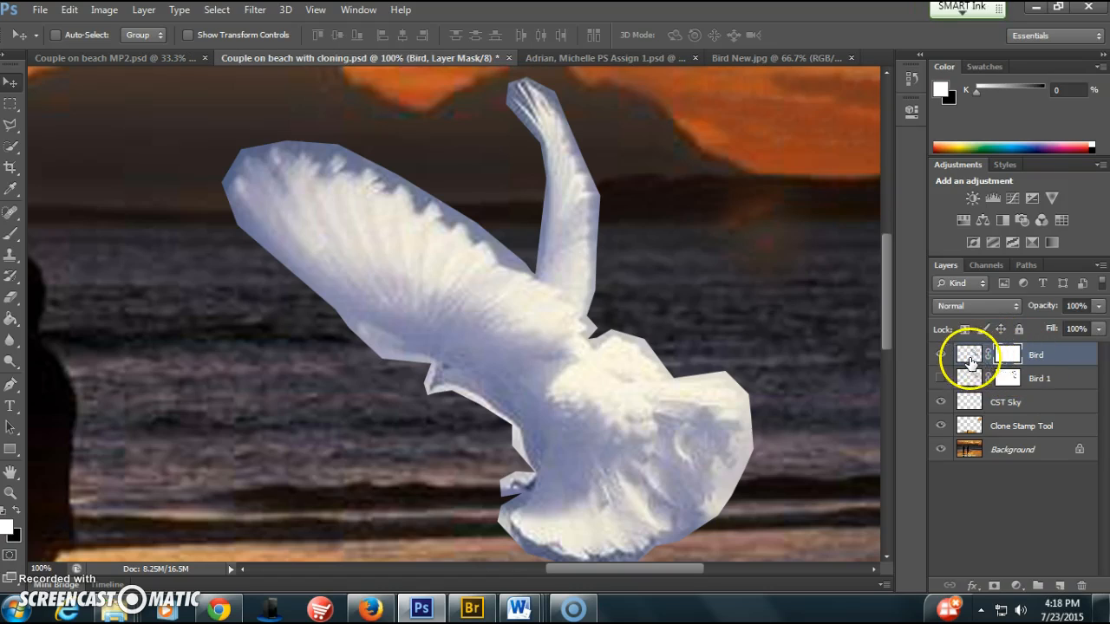
pyautogui.click(968, 357)
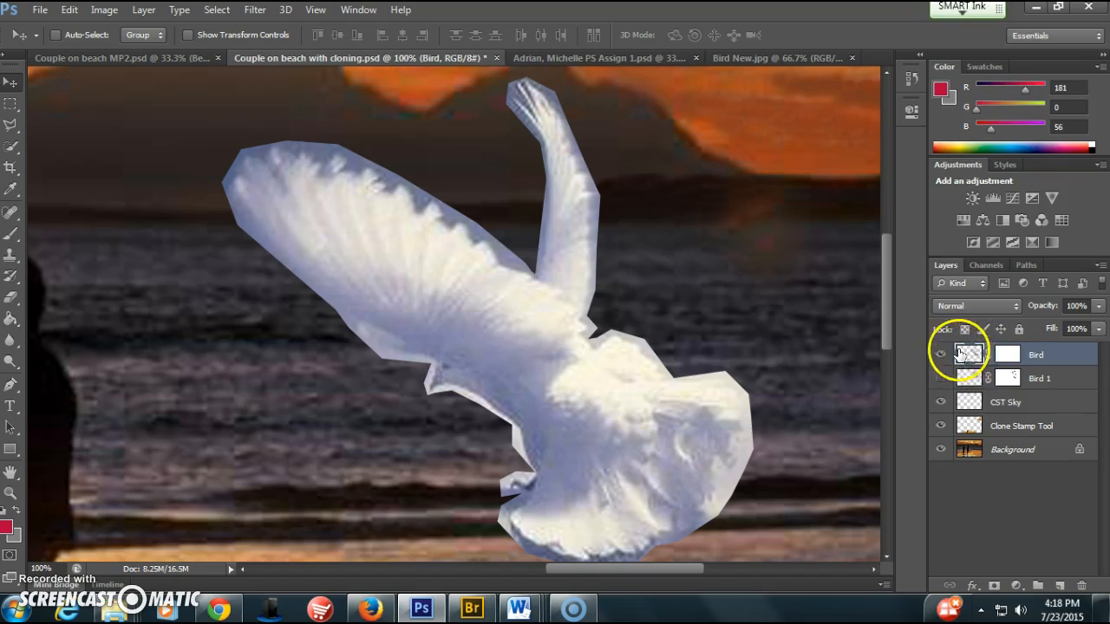
pyautogui.click(1003, 355)
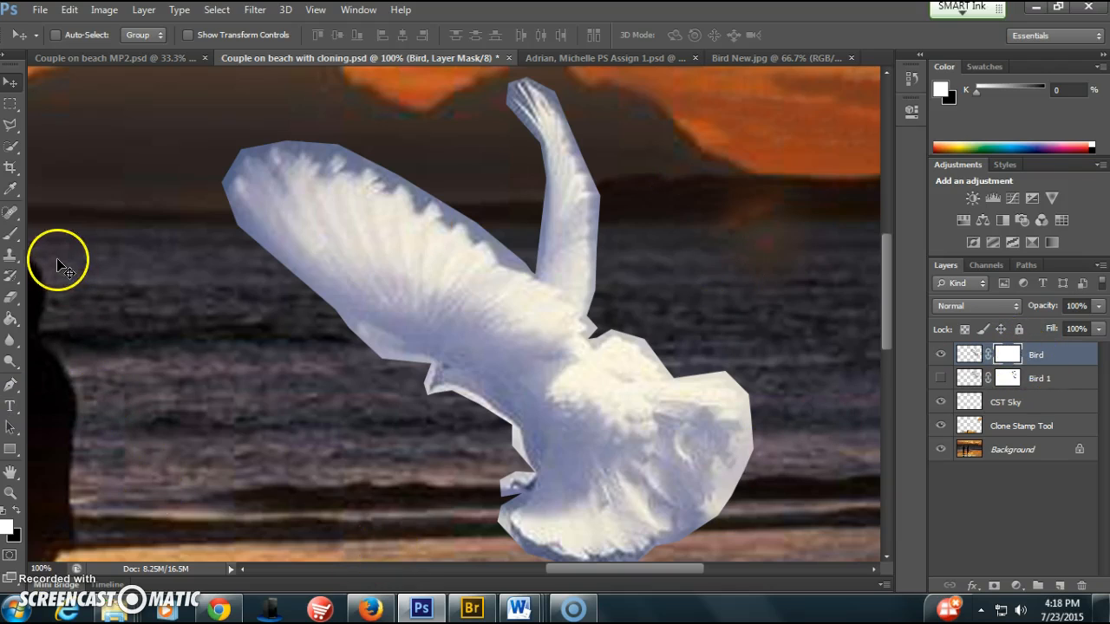
# Choose the Brush tool with black as the foreground colour and check its size and hardness settings
pyautogui.click(12, 236)
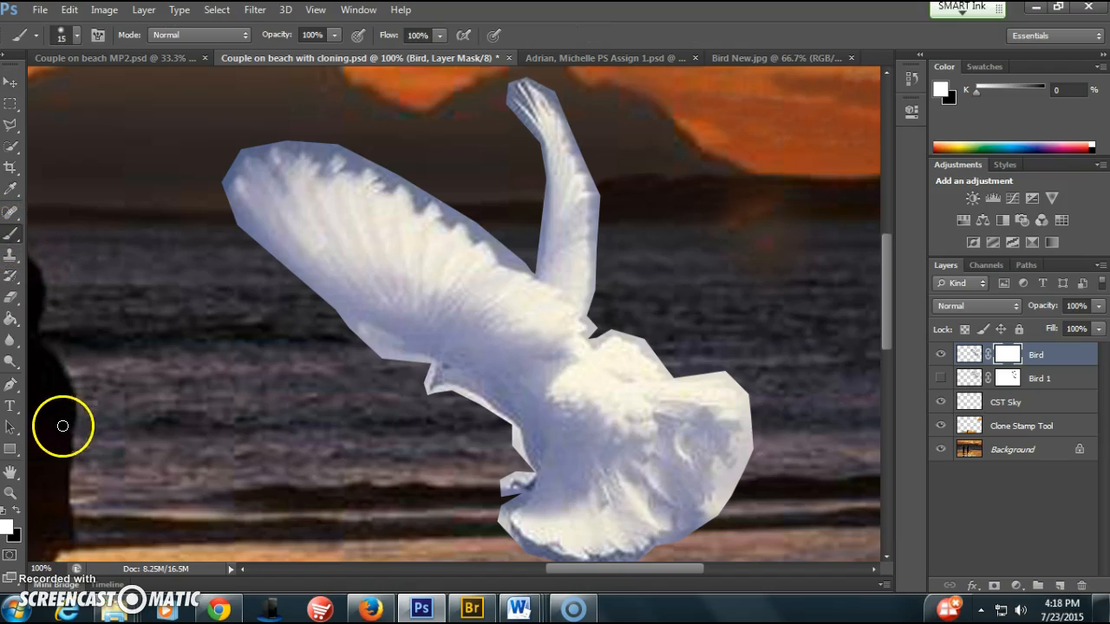
pyautogui.click(98, 503)
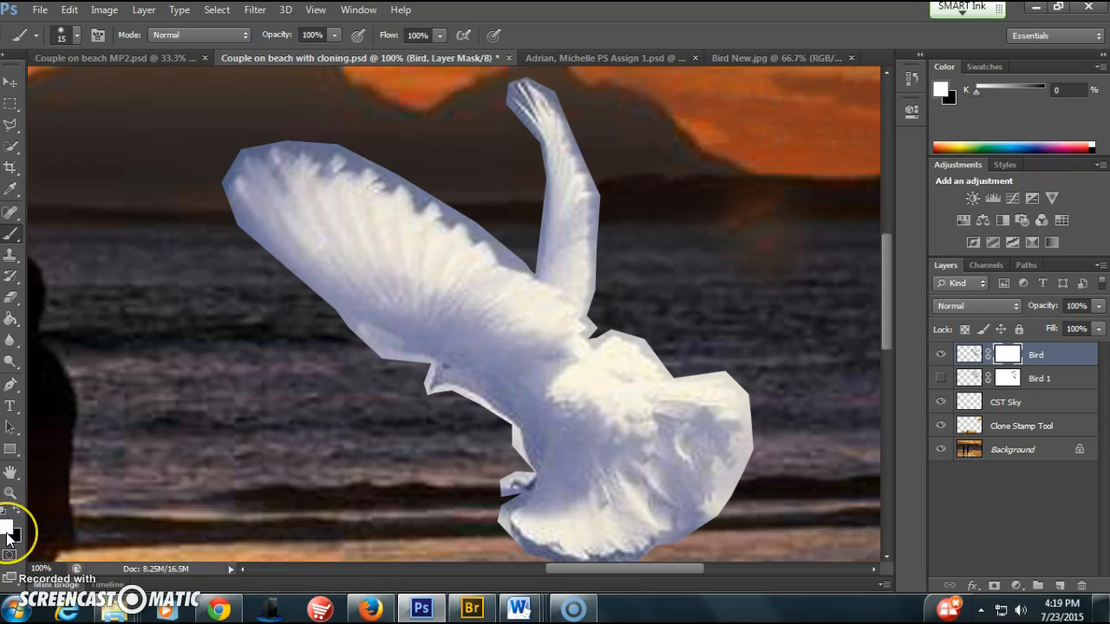
pyautogui.press('x')
pyautogui.click(62, 513)
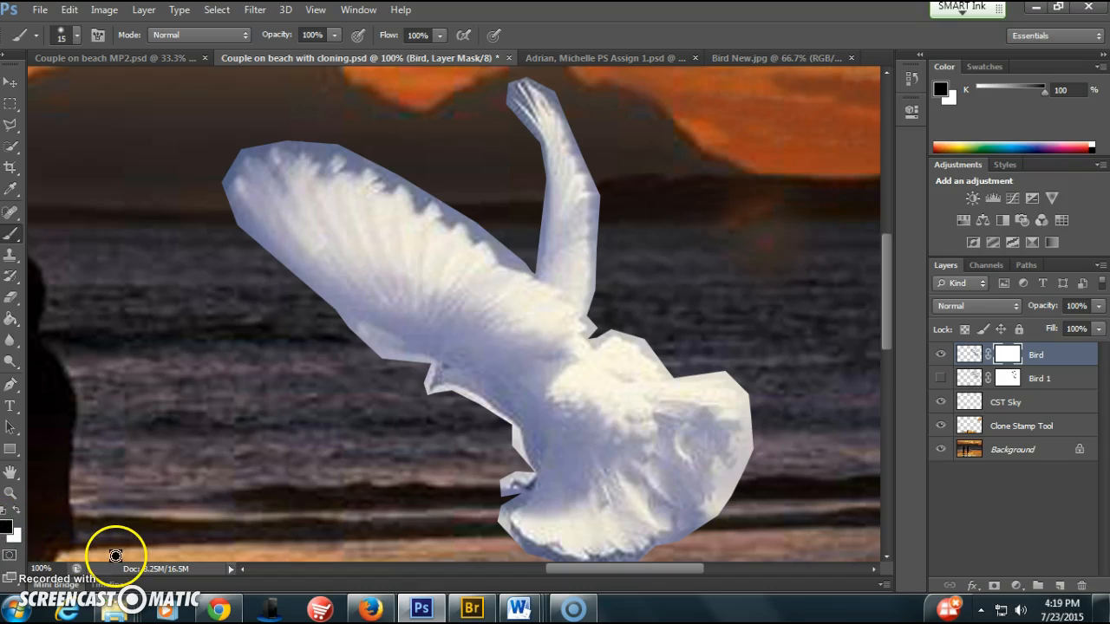
pyautogui.click(76, 36)
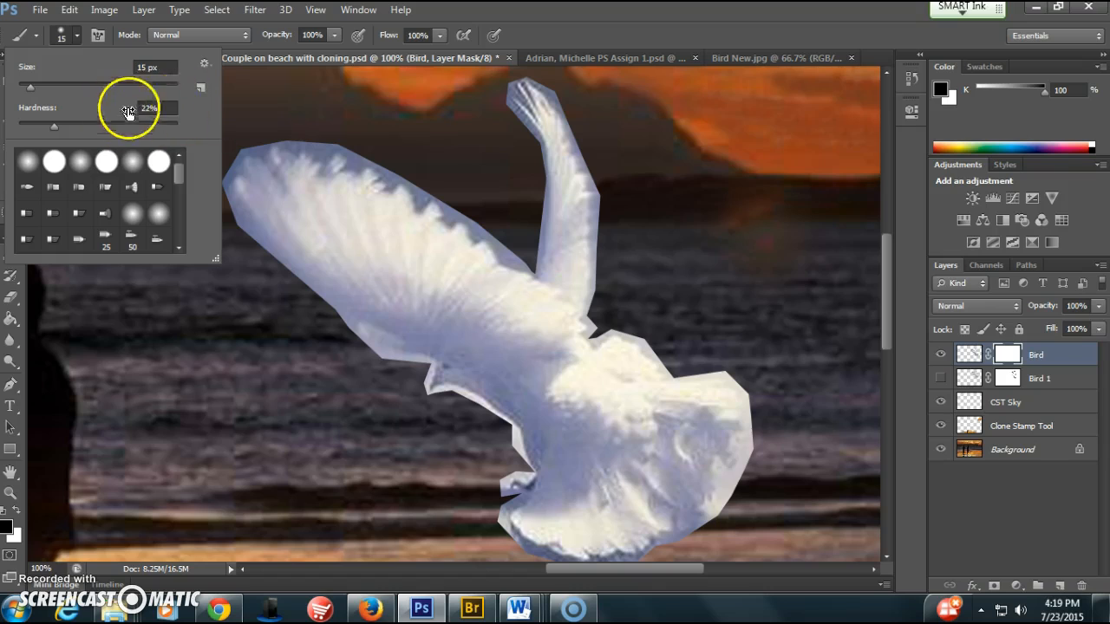
pyautogui.click(373, 122)
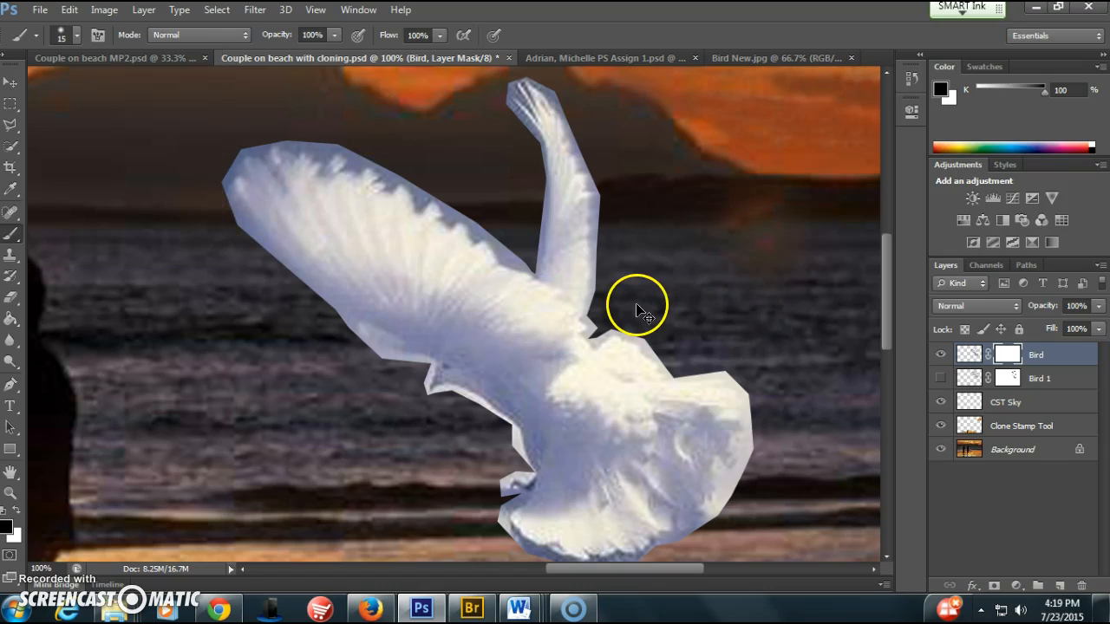
# Paint black on the Bird layer mask to hide the blue fringe along the spread wing's upper edge, nearest the upright wing
pyautogui.hotkey('ctrl', '+')
pyautogui.scroll(5, 637, 304)
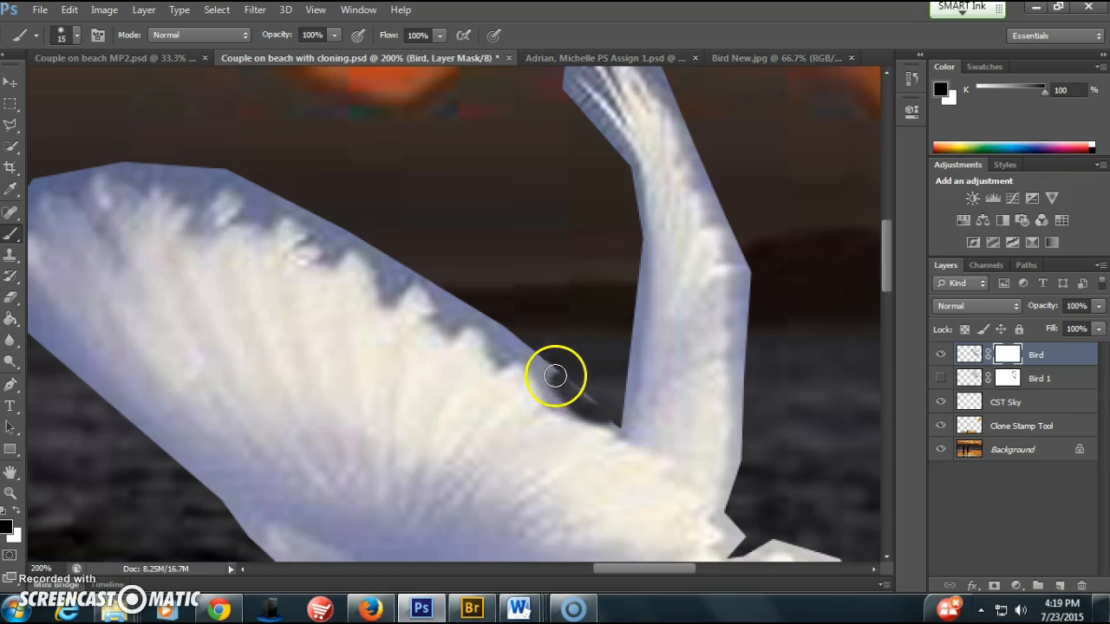
pyautogui.moveTo(528, 352); pyautogui.dragTo(512, 337)
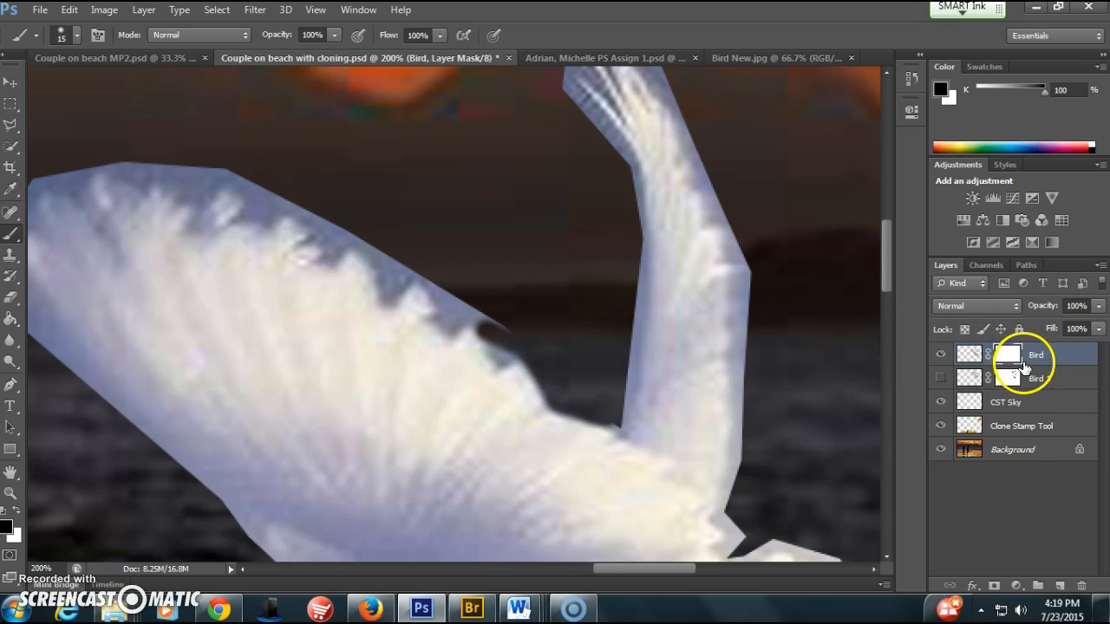
pyautogui.moveTo(524, 337)
pyautogui.mouseDown()
pyautogui.moveTo(462, 292)
pyautogui.moveTo(464, 314)
pyautogui.moveTo(448, 322)
pyautogui.moveTo(426, 265)
pyautogui.moveTo(467, 315)
pyautogui.moveTo(450, 323)
pyautogui.moveTo(482, 310)
pyautogui.moveTo(499, 357)
pyautogui.moveTo(523, 348)
pyautogui.moveTo(489, 342)
pyautogui.moveTo(477, 317)
pyautogui.moveTo(593, 419)
pyautogui.mouseUp()
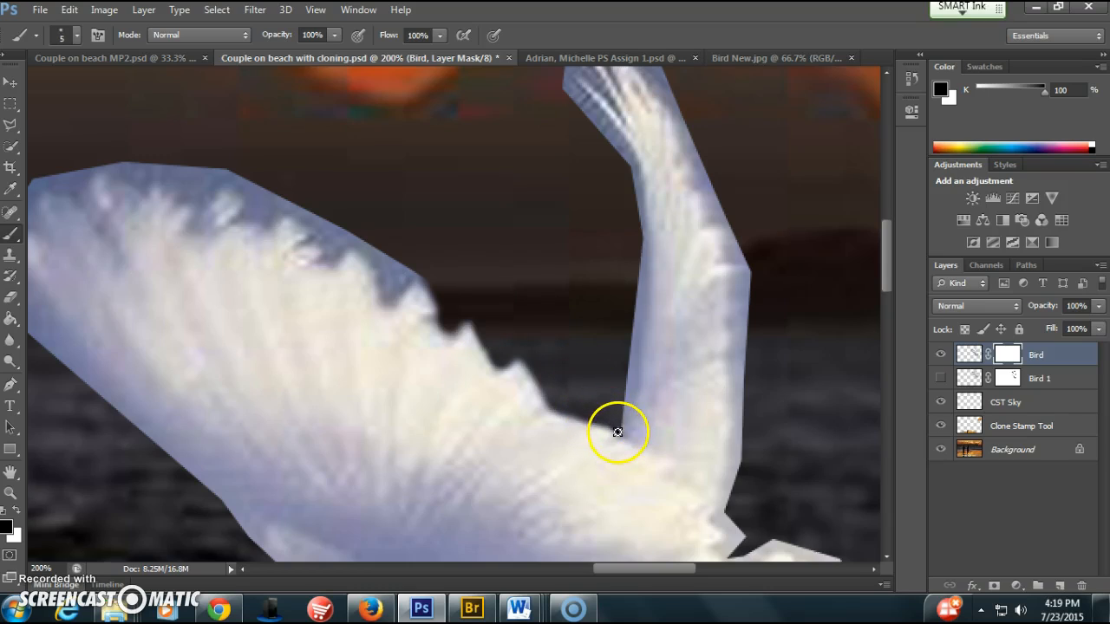
# Mask out the fringe between the feather tips along the rest of the spread wing's upper edge, using 10 and 20 px brushes
pyautogui.press(']')
pyautogui.press(']')
pyautogui.moveTo(404, 260); pyautogui.dragTo(392, 291)
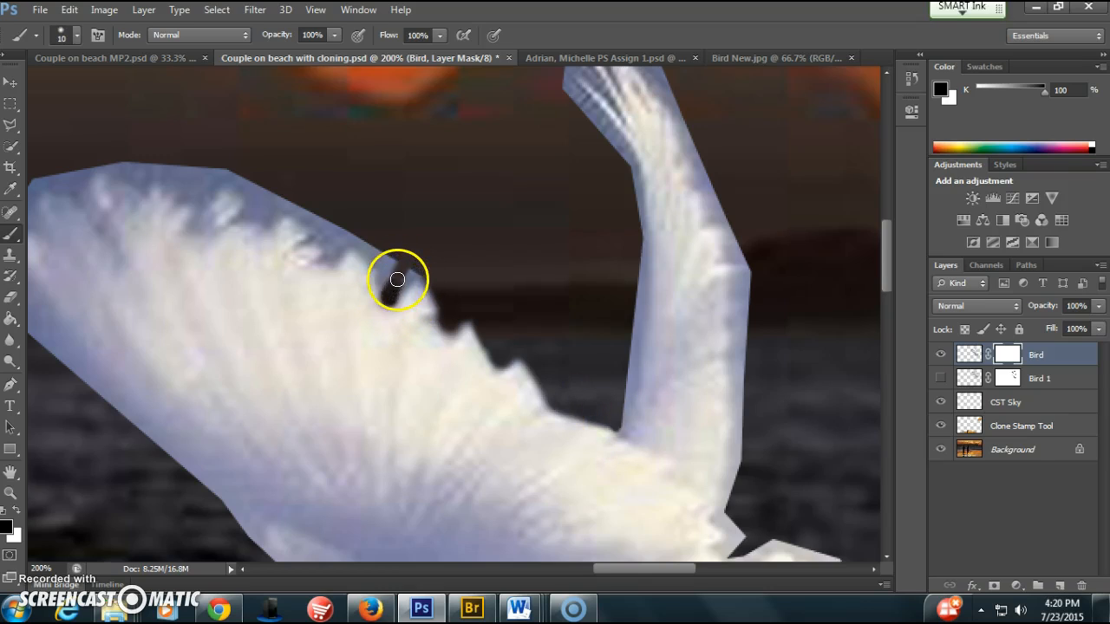
pyautogui.moveTo(392, 279); pyautogui.dragTo(448, 270)
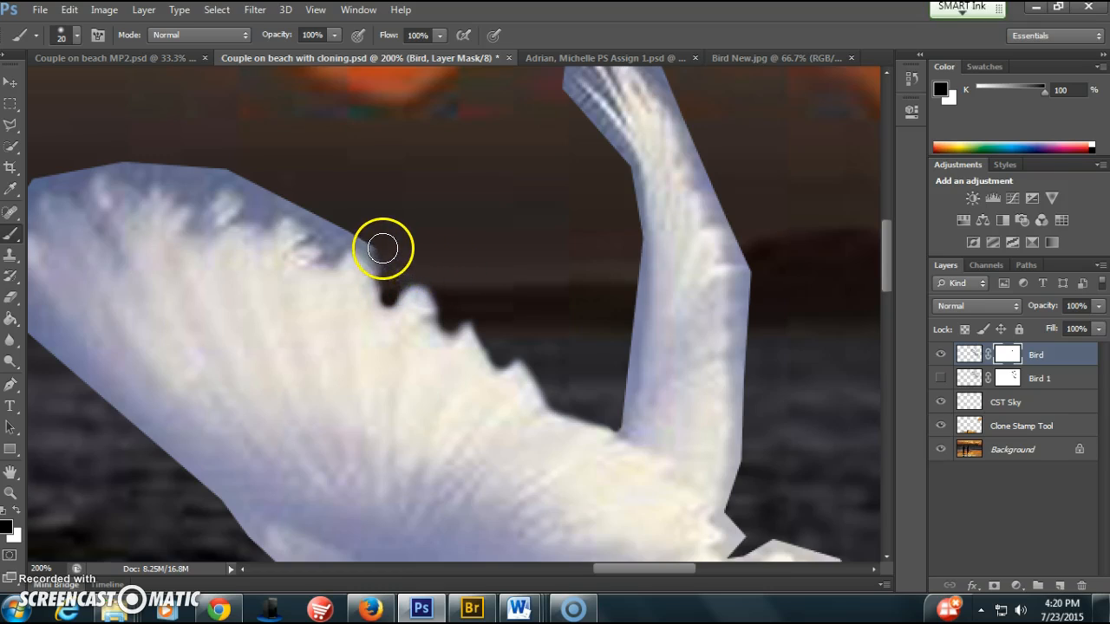
pyautogui.moveTo(386, 274)
pyautogui.mouseDown()
pyautogui.moveTo(347, 238)
pyautogui.moveTo(335, 248)
pyautogui.moveTo(318, 228)
pyautogui.moveTo(280, 217)
pyautogui.moveTo(337, 237)
pyautogui.moveTo(261, 192)
pyautogui.moveTo(293, 201)
pyautogui.moveTo(265, 213)
pyautogui.moveTo(231, 170)
pyautogui.moveTo(205, 173)
pyautogui.moveTo(194, 190)
pyautogui.moveTo(141, 166)
pyautogui.moveTo(208, 169)
pyautogui.mouseUp()
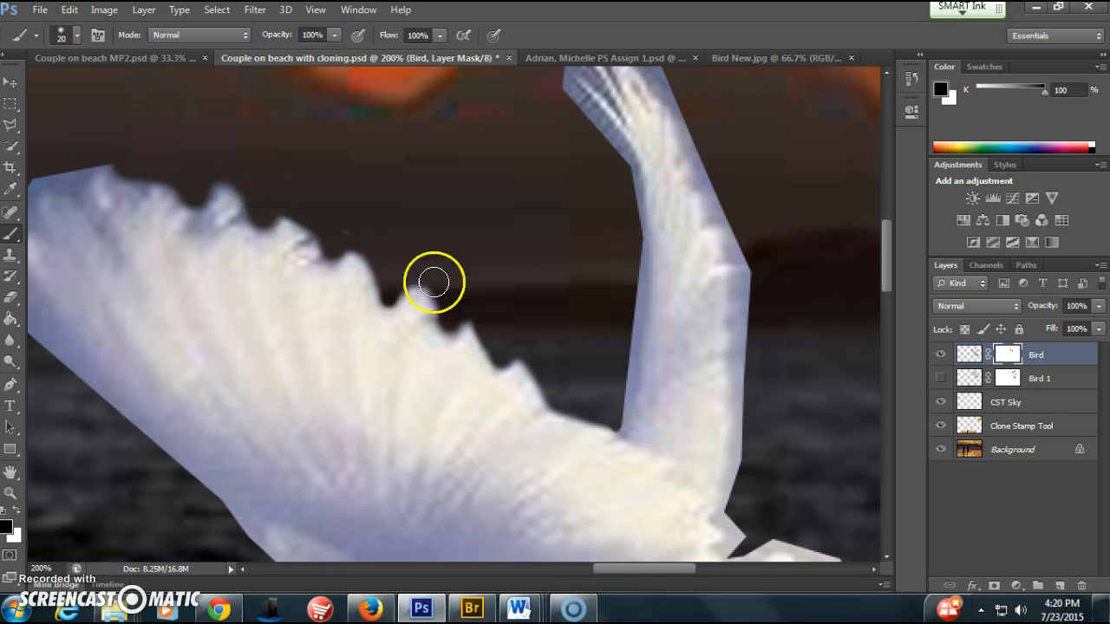
# Mask out the fringe around the spread wing's tip with a 20 px brush and along its lower edge with a 30 px brush
pyautogui.moveTo(662, 567); pyautogui.dragTo(639, 567)
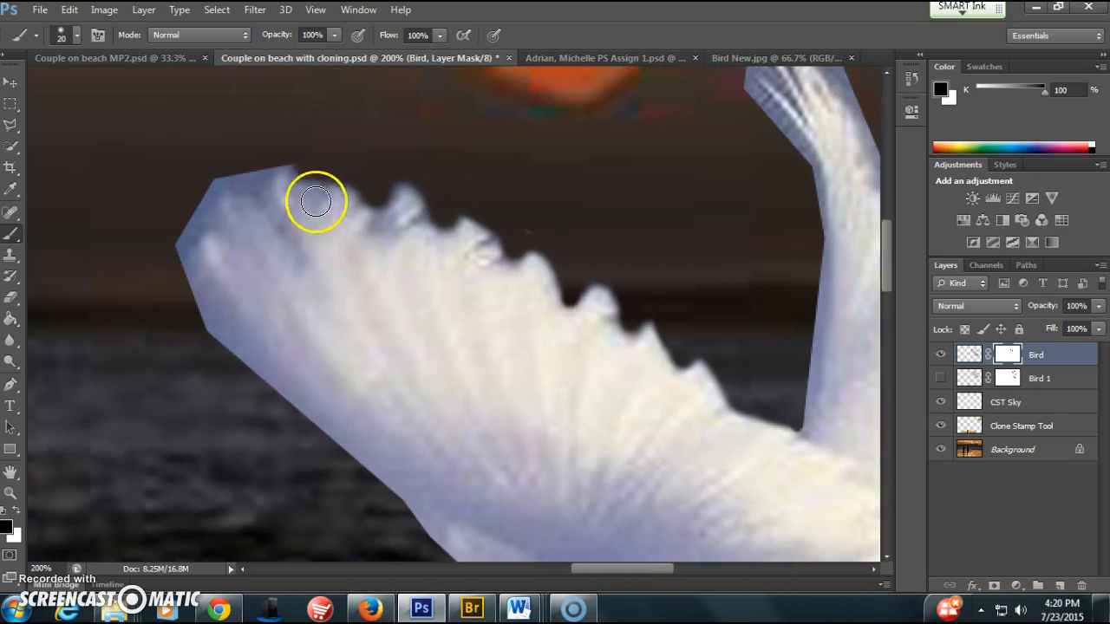
pyautogui.moveTo(274, 163)
pyautogui.mouseDown()
pyautogui.moveTo(211, 197)
pyautogui.moveTo(208, 225)
pyautogui.moveTo(188, 230)
pyautogui.moveTo(183, 250)
pyautogui.moveTo(193, 196)
pyautogui.moveTo(194, 286)
pyautogui.moveTo(275, 384)
pyautogui.mouseUp()
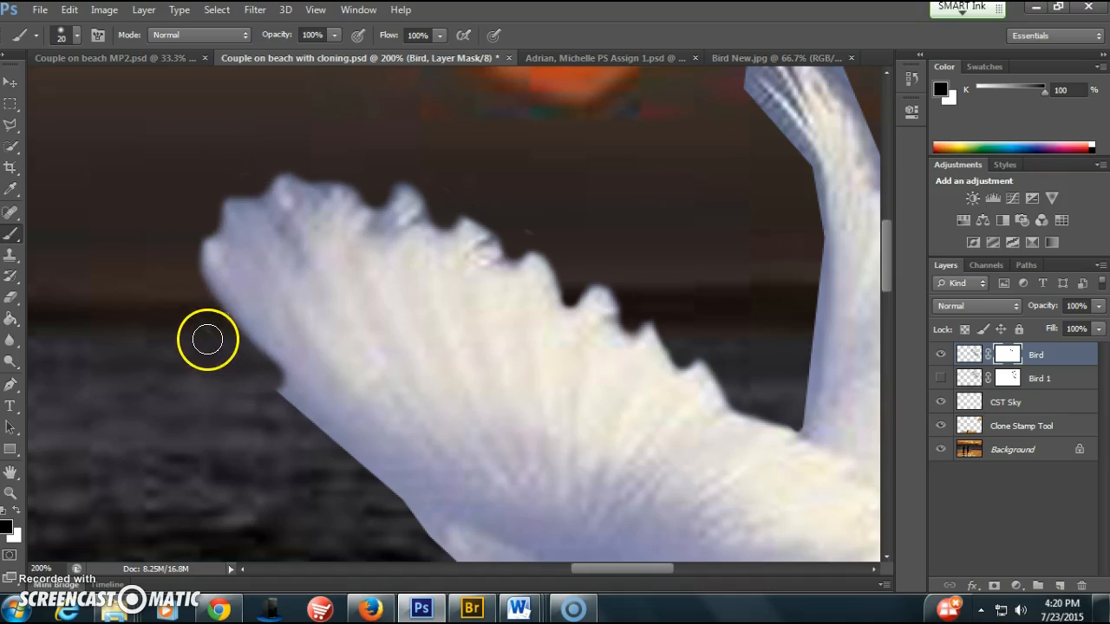
pyautogui.scroll(-2, 189, 318)
pyautogui.scroll(-4, 190, 318)
pyautogui.press(']')
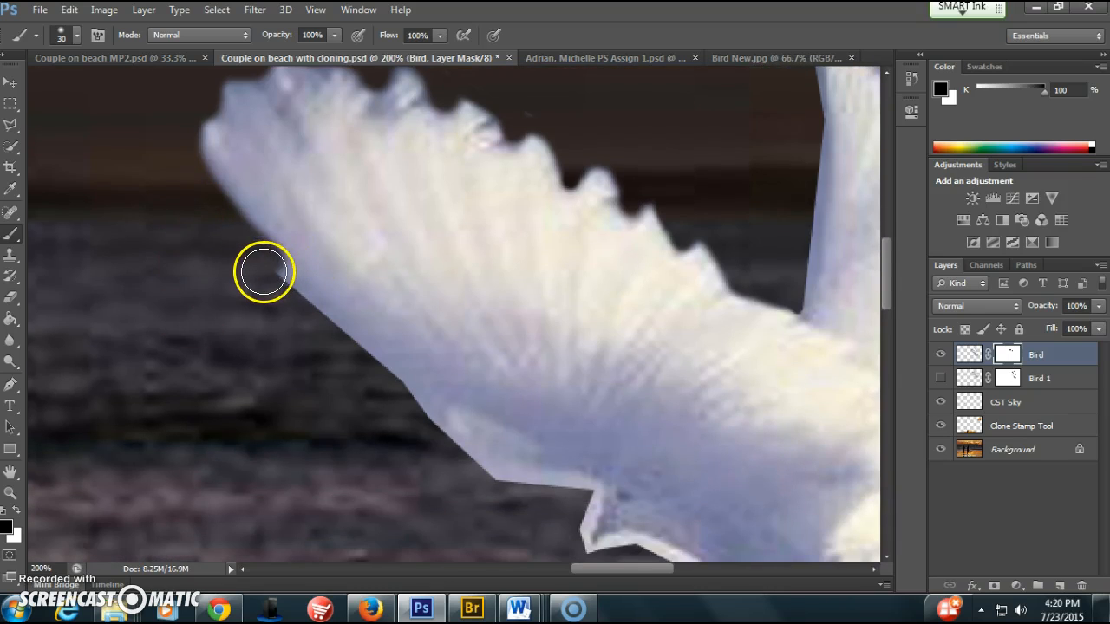
pyautogui.moveTo(278, 284)
pyautogui.mouseDown()
pyautogui.moveTo(506, 482)
pyautogui.moveTo(466, 417)
pyautogui.moveTo(278, 268)
pyautogui.moveTo(339, 330)
pyautogui.moveTo(549, 485)
pyautogui.mouseUp()
# Mask out the pale fringe around the small point where the spread wing's lower edge meets the body, using a 9 px brush
pyautogui.scroll(-3, 555, 490)
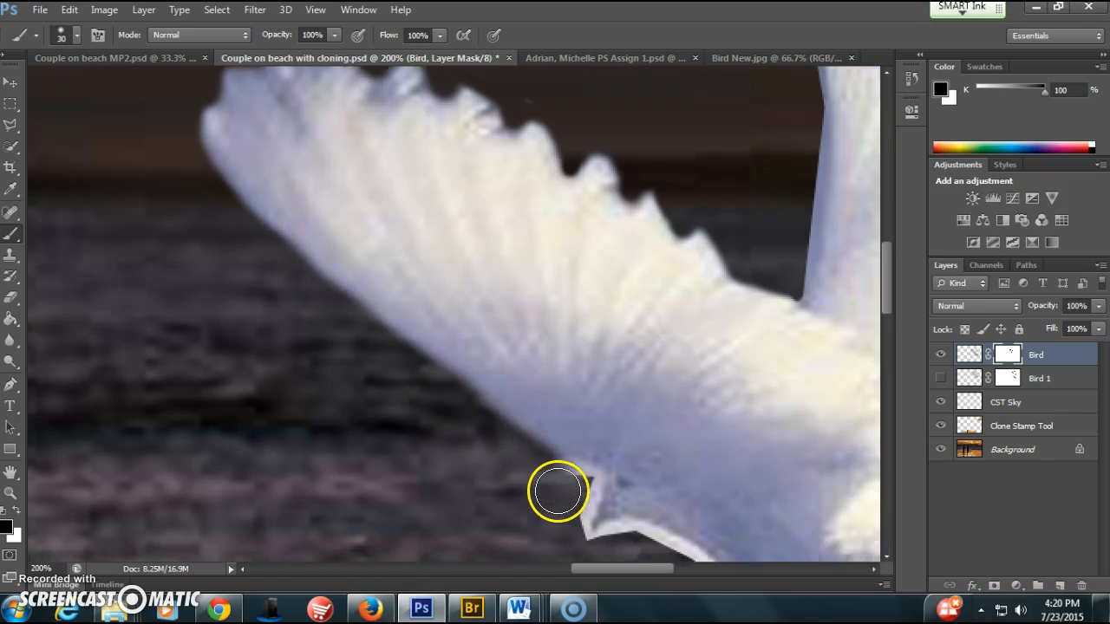
pyautogui.press('[')
pyautogui.press('[')
pyautogui.press('[')
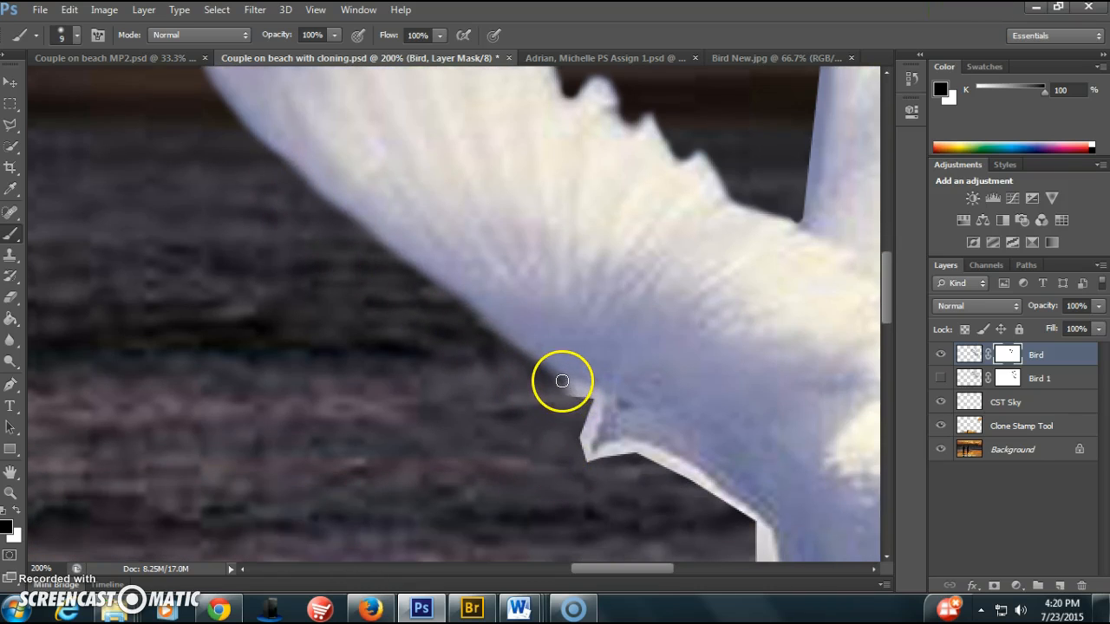
pyautogui.moveTo(575, 394)
pyautogui.mouseDown()
pyautogui.moveTo(567, 384)
pyautogui.moveTo(591, 393)
pyautogui.mouseUp()
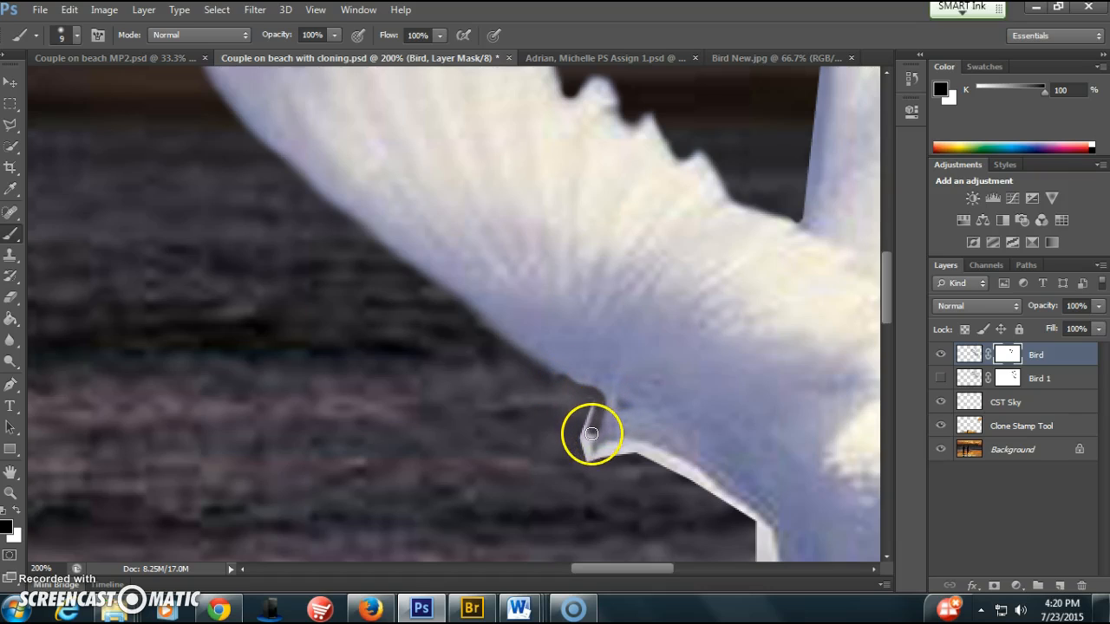
pyautogui.moveTo(587, 442)
pyautogui.mouseDown()
pyautogui.moveTo(585, 456)
pyautogui.moveTo(618, 446)
pyautogui.moveTo(651, 456)
pyautogui.moveTo(612, 453)
pyautogui.moveTo(578, 433)
pyautogui.moveTo(587, 396)
pyautogui.moveTo(532, 373)
pyautogui.moveTo(589, 397)
pyautogui.mouseUp()
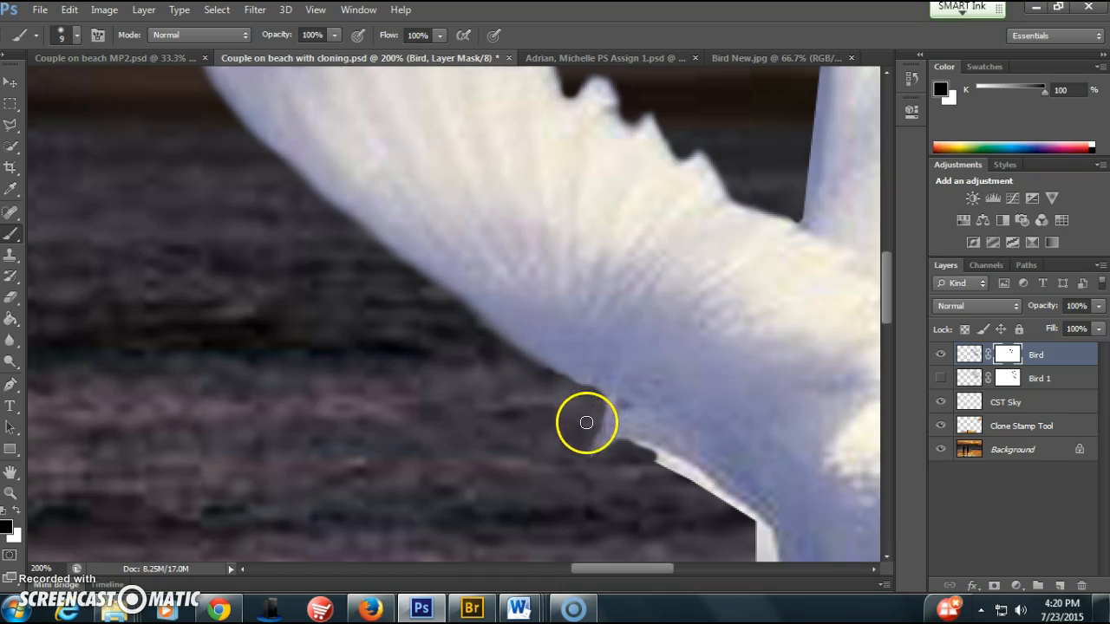
# Mask out the pale fringe along the bird's underside and around the small claw above the tail with a 20 px brush
pyautogui.scroll(-3, 581, 433)
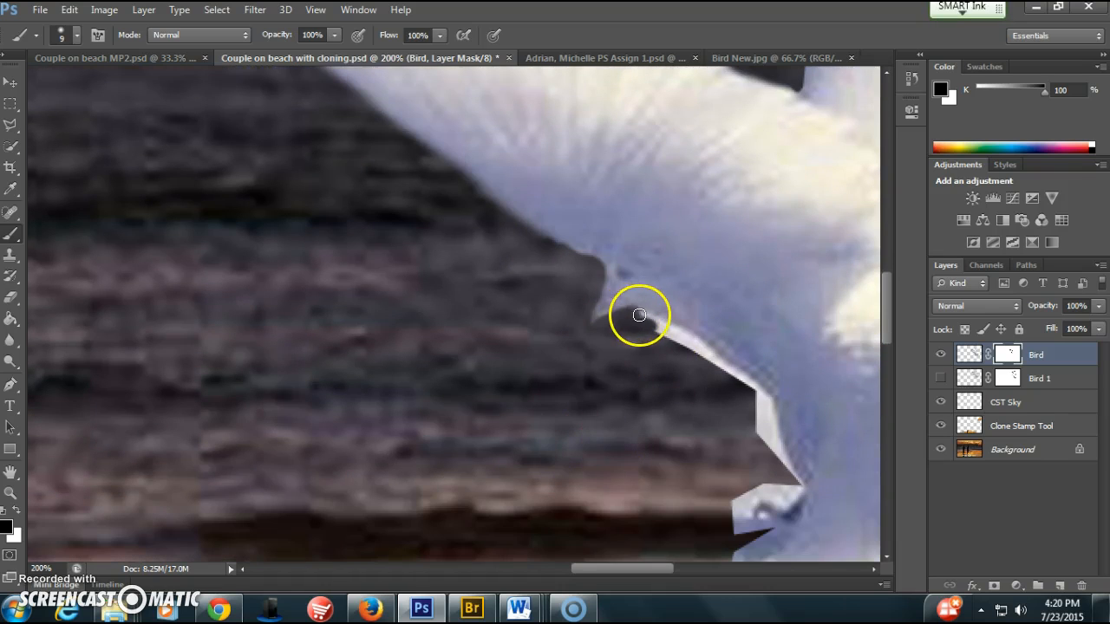
pyautogui.press(']')
pyautogui.press(']')
pyautogui.moveTo(651, 324)
pyautogui.mouseDown()
pyautogui.moveTo(754, 396)
pyautogui.moveTo(773, 459)
pyautogui.mouseUp()
pyautogui.scroll(-3, 759, 398)
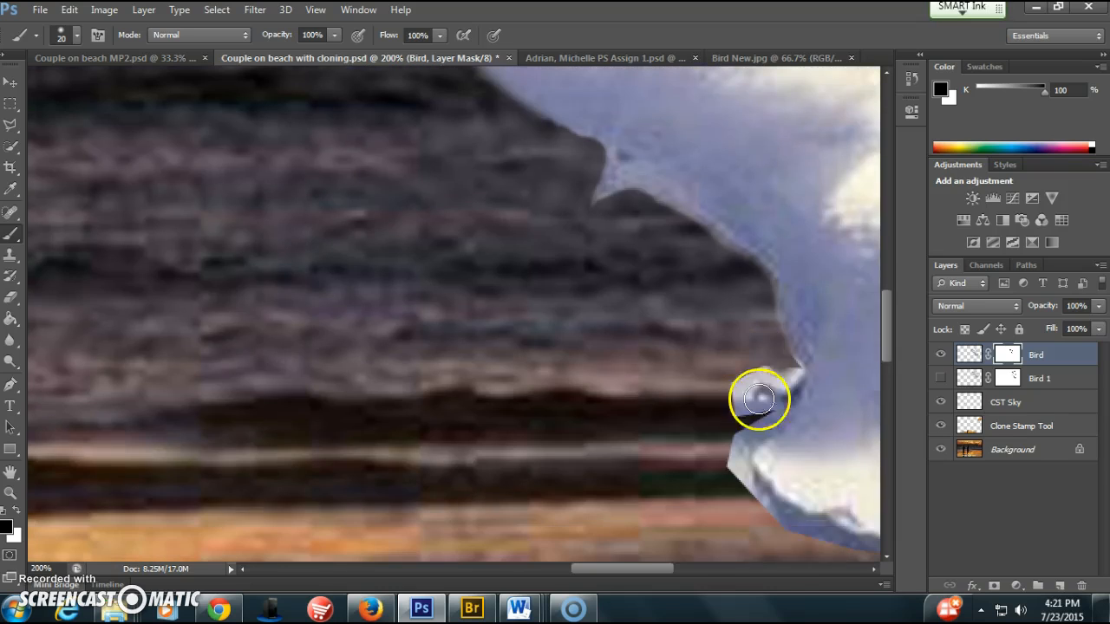
pyautogui.moveTo(648, 571); pyautogui.dragTo(675, 568)
pyautogui.moveTo(588, 366)
pyautogui.mouseDown()
pyautogui.moveTo(544, 381)
pyautogui.moveTo(544, 414)
pyautogui.moveTo(561, 397)
pyautogui.moveTo(576, 407)
pyautogui.moveTo(539, 417)
pyautogui.moveTo(533, 393)
pyautogui.moveTo(563, 371)
pyautogui.moveTo(580, 376)
pyautogui.moveTo(546, 369)
pyautogui.moveTo(526, 386)
pyautogui.moveTo(521, 408)
pyautogui.moveTo(530, 402)
pyautogui.moveTo(547, 421)
pyautogui.moveTo(576, 416)
pyautogui.moveTo(533, 444)
pyautogui.moveTo(526, 485)
pyautogui.moveTo(529, 466)
pyautogui.moveTo(545, 505)
pyautogui.moveTo(671, 570)
pyautogui.mouseUp()
# Mask out the fringe around the tail's bottom and outer edge and up along the bird's back with a 25 px brush
pyautogui.press(']')
pyautogui.scroll(-2, 564, 445)
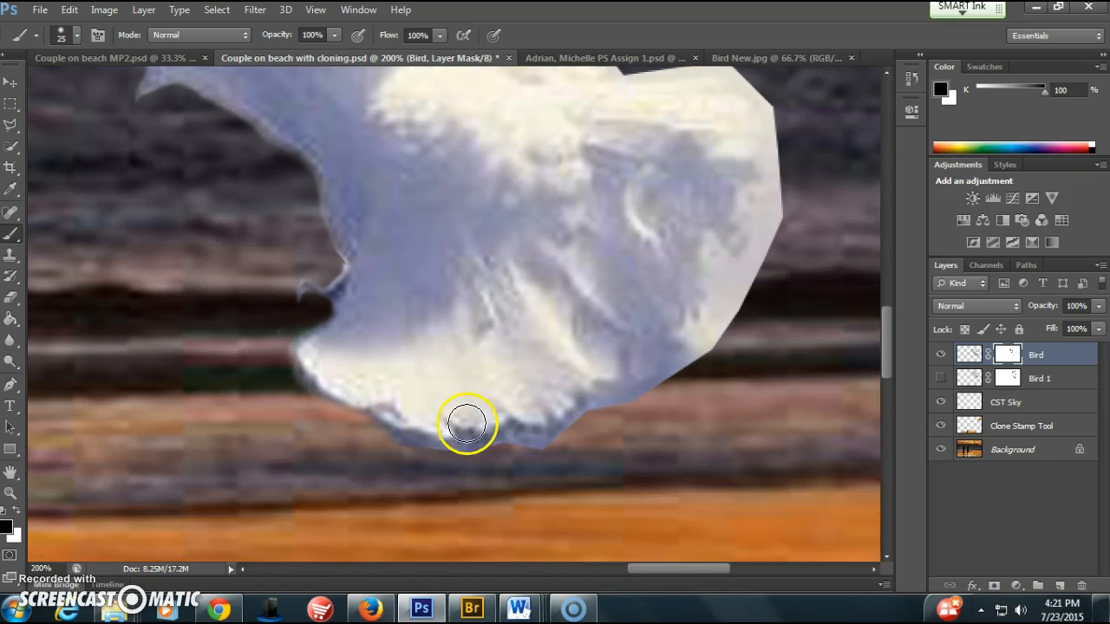
pyautogui.moveTo(419, 453)
pyautogui.mouseDown()
pyautogui.moveTo(500, 466)
pyautogui.moveTo(690, 374)
pyautogui.moveTo(720, 349)
pyautogui.moveTo(736, 282)
pyautogui.moveTo(775, 230)
pyautogui.moveTo(747, 344)
pyautogui.mouseUp()
pyautogui.scroll(3, 746, 342)
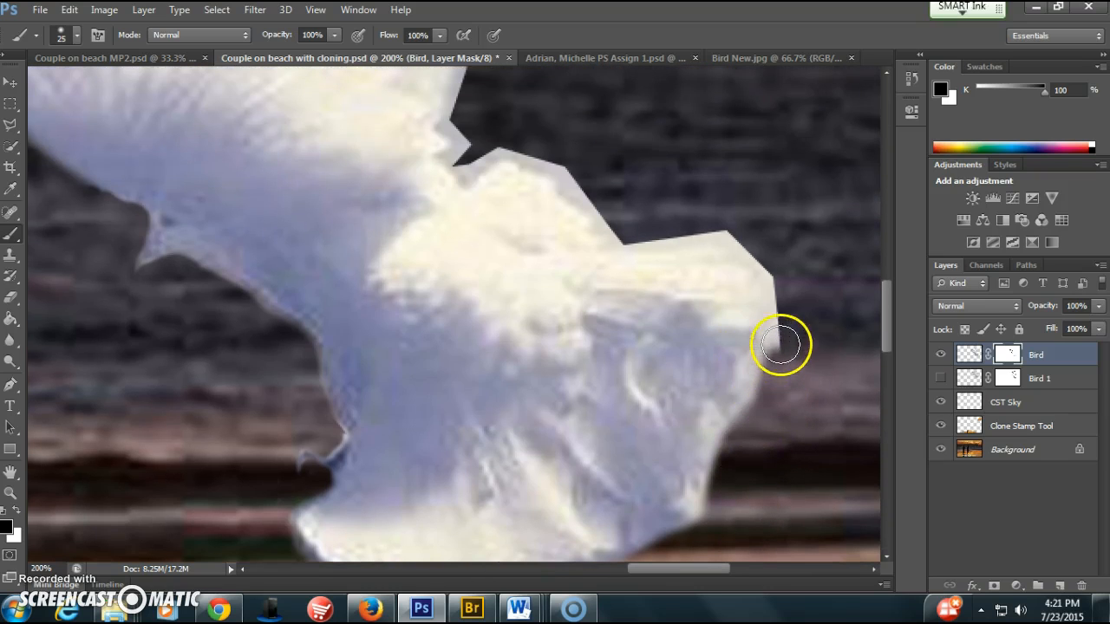
pyautogui.moveTo(747, 243)
pyautogui.mouseDown()
pyautogui.moveTo(701, 228)
pyautogui.moveTo(639, 237)
pyautogui.moveTo(526, 148)
pyautogui.moveTo(483, 144)
pyautogui.moveTo(466, 149)
pyautogui.moveTo(463, 168)
pyautogui.moveTo(488, 153)
pyautogui.moveTo(454, 158)
pyautogui.moveTo(459, 136)
pyautogui.moveTo(482, 173)
pyautogui.mouseUp()
# Mask out the fringe along the lower outer edge of the upright wing with a 20 px brush
pyautogui.press(']')
pyautogui.scroll(5, 483, 174)
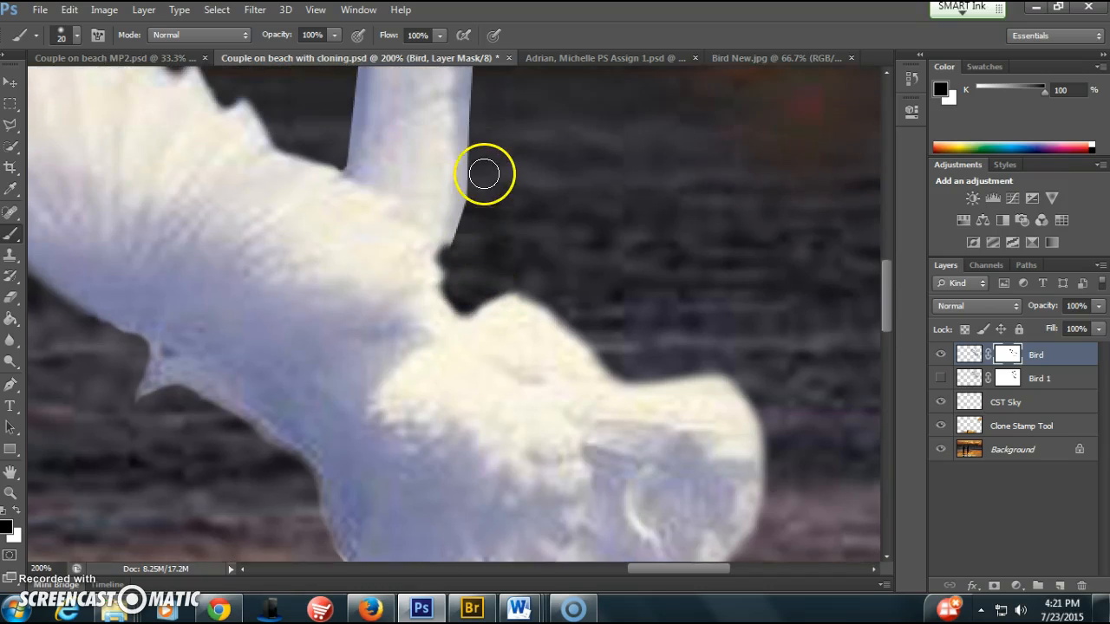
pyautogui.scroll(2, 472, 266)
pyautogui.moveTo(459, 351); pyautogui.dragTo(473, 124)
pyautogui.scroll(3, 485, 218)
# Paint a black mask stroke from the outer edge into the middle of the upright wing
pyautogui.moveTo(485, 217)
pyautogui.mouseDown()
pyautogui.moveTo(481, 255)
pyautogui.moveTo(462, 186)
pyautogui.moveTo(413, 208)
pyautogui.mouseUp()
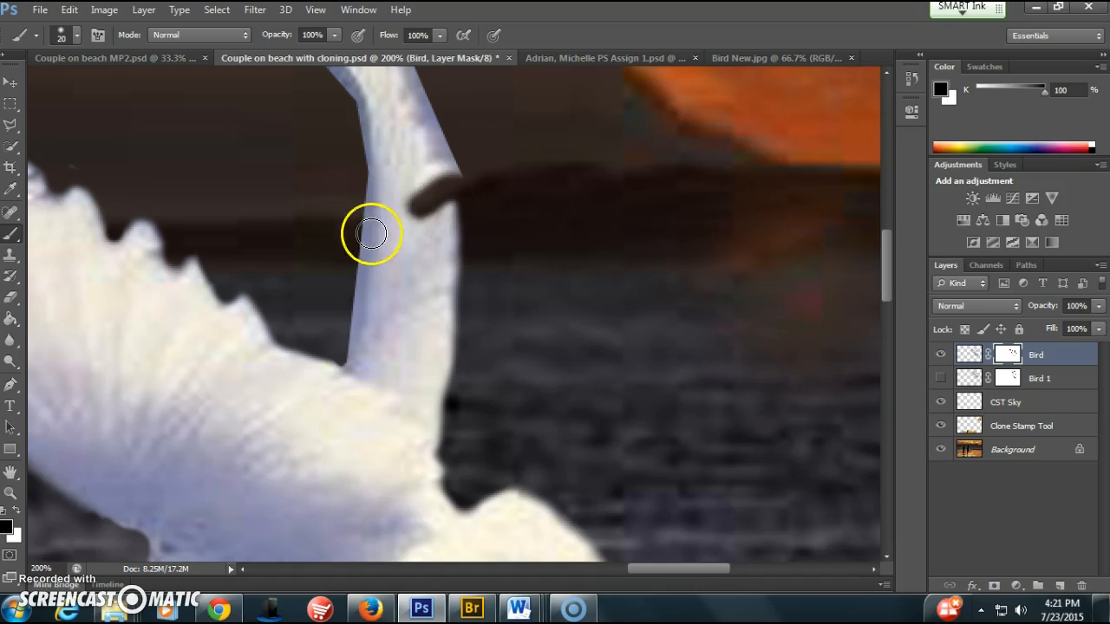
pyautogui.scroll(3, 575, 262)
pyautogui.moveTo(576, 261)
pyautogui.mouseDown()
pyautogui.moveTo(549, 308)
pyautogui.moveTo(373, 217)
pyautogui.moveTo(419, 250)
pyautogui.moveTo(489, 340)
pyautogui.moveTo(627, 338)
pyautogui.mouseUp()
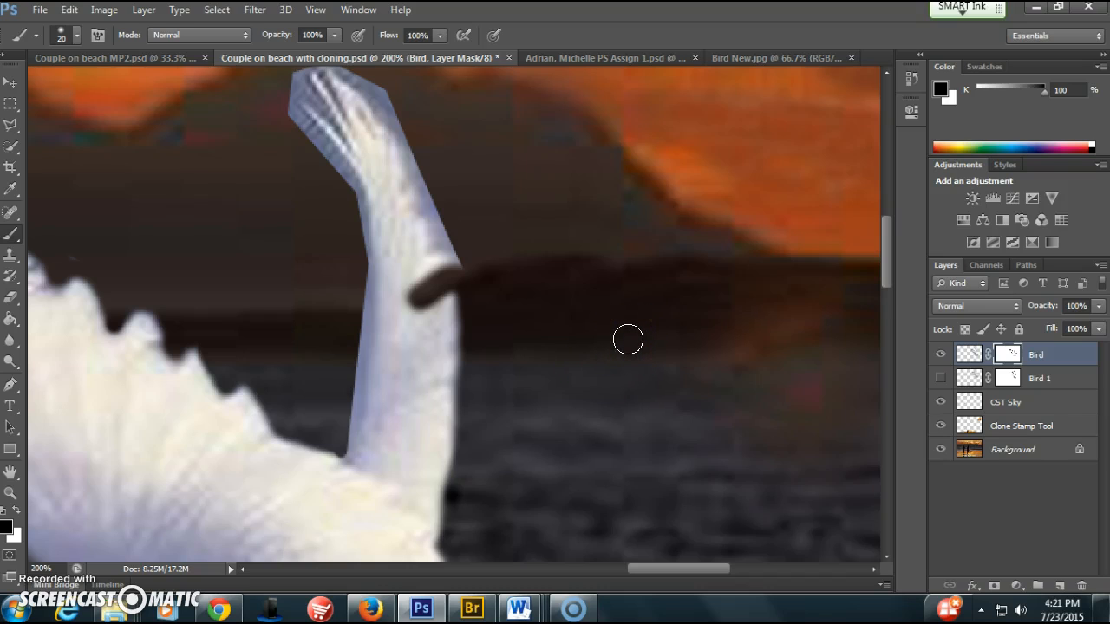
pyautogui.scroll(-1, 628, 339)
pyautogui.scroll(-3, 500, 534)
pyautogui.moveTo(445, 419); pyautogui.dragTo(479, 300)
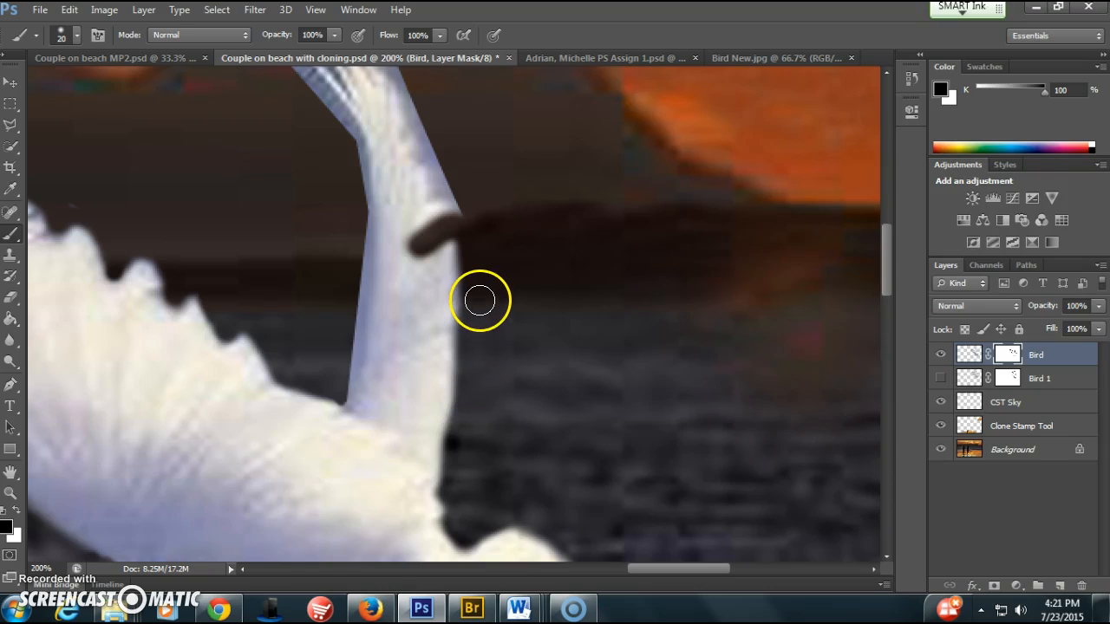
# Restore the hidden patch in the middle of the upright wing by painting white on the Bird layer mask
pyautogui.hotkey('ctrl', 'z')
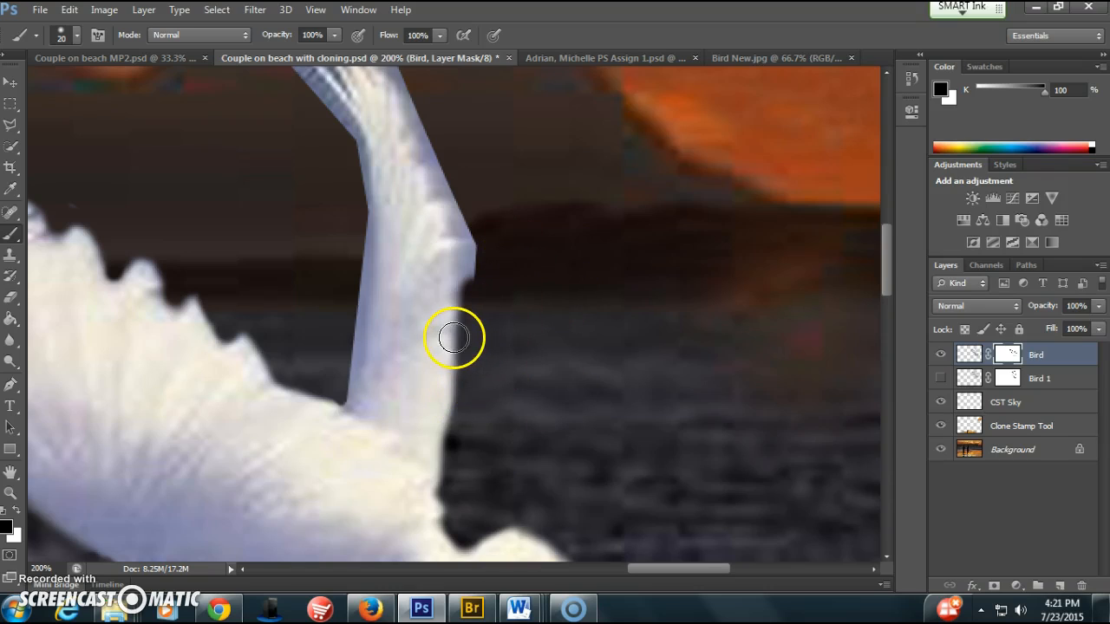
pyautogui.hotkey('ctrl', 'z')
pyautogui.click(123, 469)
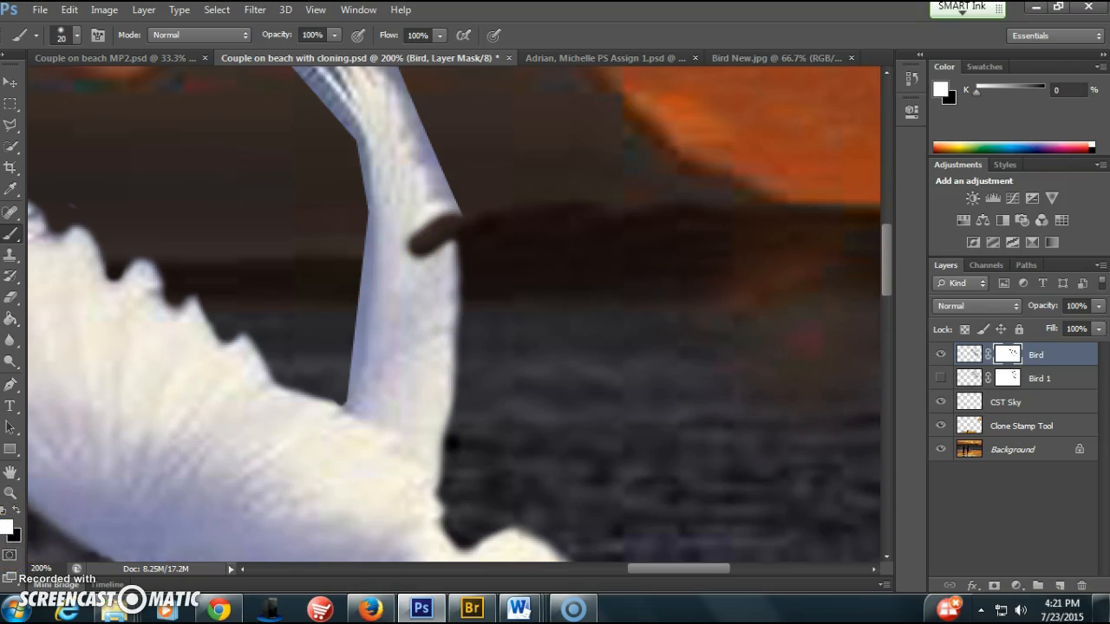
pyautogui.moveTo(420, 263)
pyautogui.mouseDown()
pyautogui.moveTo(416, 233)
pyautogui.moveTo(421, 258)
pyautogui.moveTo(431, 214)
pyautogui.moveTo(435, 246)
pyautogui.moveTo(442, 217)
pyautogui.moveTo(442, 250)
pyautogui.mouseUp()
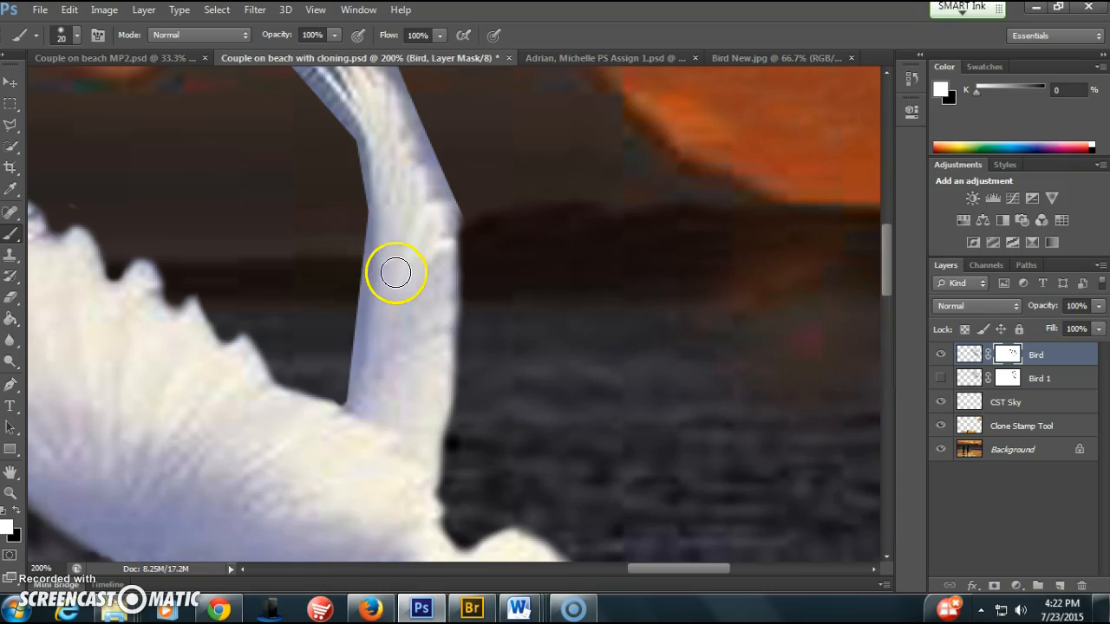
# Paint black on the mask to trim the fringe from the upright wing's upper outer edge, around its tip and down its inner edge
pyautogui.scroll(3, 389, 404)
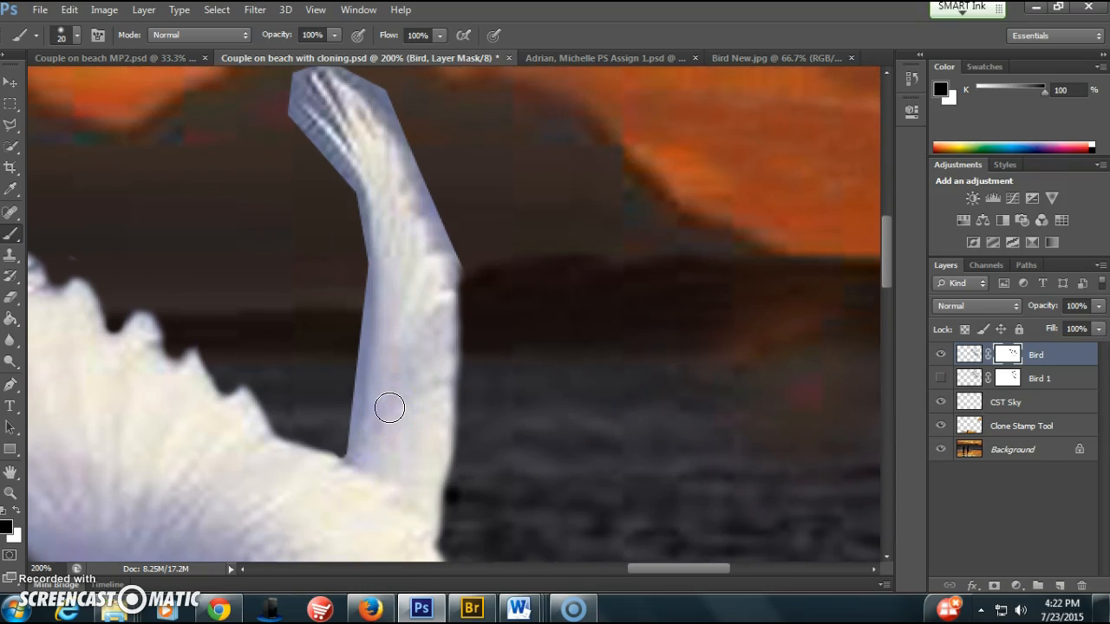
pyautogui.scroll(4, 390, 408)
pyautogui.moveTo(460, 347)
pyautogui.mouseDown()
pyautogui.moveTo(379, 173)
pyautogui.moveTo(342, 139)
pyautogui.moveTo(319, 133)
pyautogui.moveTo(300, 144)
pyautogui.moveTo(287, 165)
pyautogui.moveTo(292, 194)
pyautogui.moveTo(347, 263)
pyautogui.moveTo(364, 325)
pyautogui.moveTo(369, 501)
pyautogui.mouseUp()
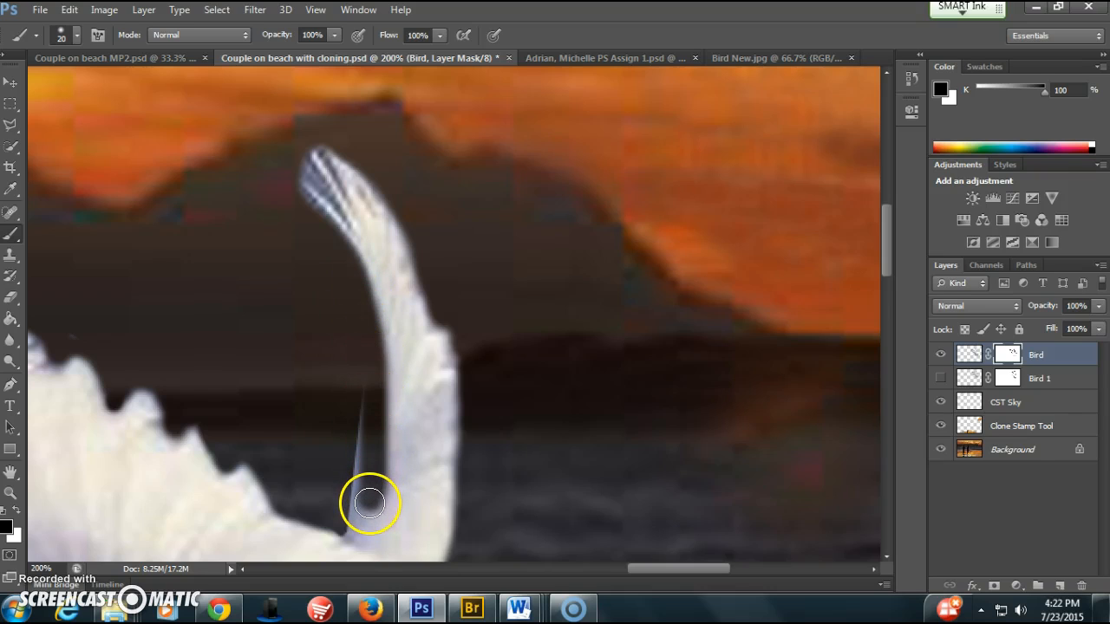
# Paint the upright wing's inner edge back in with white on the mask, and trim it again more narrowly with black
pyautogui.press('x')
pyautogui.moveTo(374, 531); pyautogui.dragTo(372, 251)
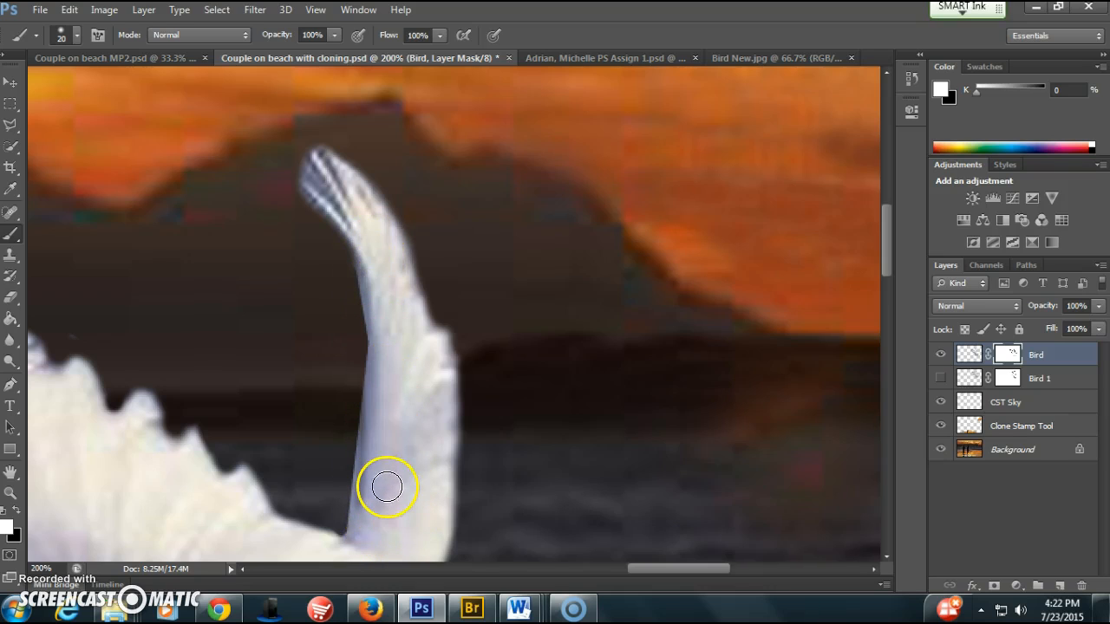
pyautogui.press('x')
pyautogui.moveTo(344, 277)
pyautogui.mouseDown()
pyautogui.moveTo(360, 324)
pyautogui.moveTo(359, 387)
pyautogui.moveTo(352, 510)
pyautogui.moveTo(341, 526)
pyautogui.mouseUp()
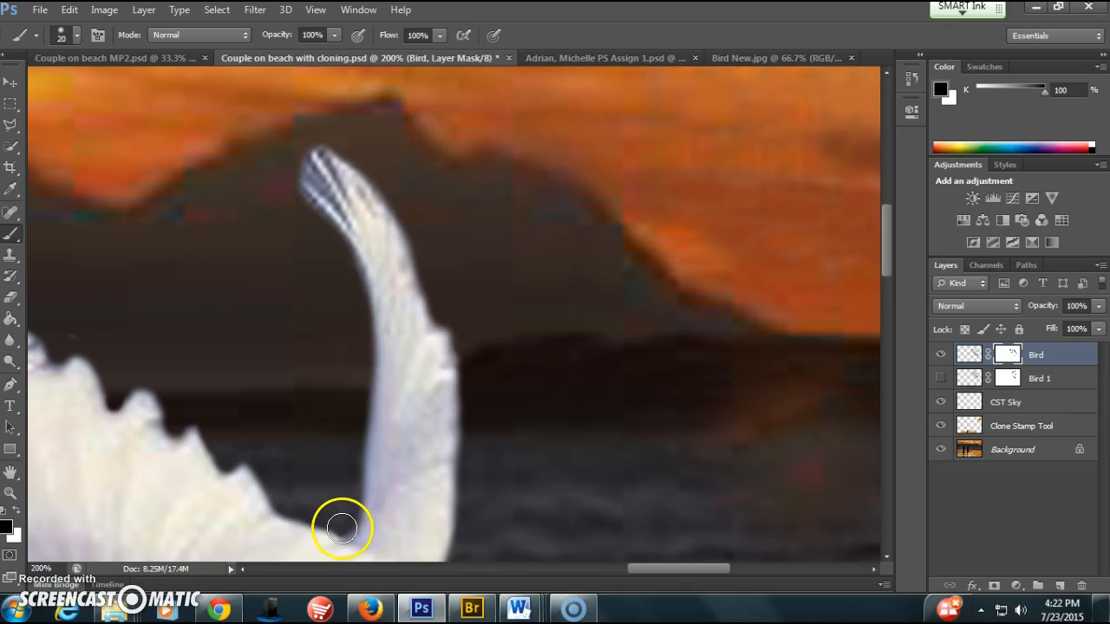
# Mask out the blue gaps between the feathers at the upright wing's tip with a 7 px brush, and show the whole image
pyautogui.moveTo(344, 277)
pyautogui.mouseDown()
pyautogui.moveTo(303, 202)
pyautogui.moveTo(291, 203)
pyautogui.moveTo(315, 222)
pyautogui.moveTo(313, 199)
pyautogui.moveTo(338, 181)
pyautogui.moveTo(326, 199)
pyautogui.moveTo(301, 170)
pyautogui.moveTo(319, 188)
pyautogui.moveTo(301, 154)
pyautogui.moveTo(327, 151)
pyautogui.moveTo(314, 141)
pyautogui.moveTo(306, 161)
pyautogui.moveTo(316, 166)
pyautogui.moveTo(327, 151)
pyautogui.moveTo(319, 145)
pyautogui.moveTo(325, 175)
pyautogui.moveTo(331, 167)
pyautogui.moveTo(328, 151)
pyautogui.moveTo(306, 164)
pyautogui.moveTo(295, 191)
pyautogui.mouseUp()
pyautogui.press('[')
pyautogui.press('[')
pyautogui.press('[')
pyautogui.press('[')
pyautogui.press('[')
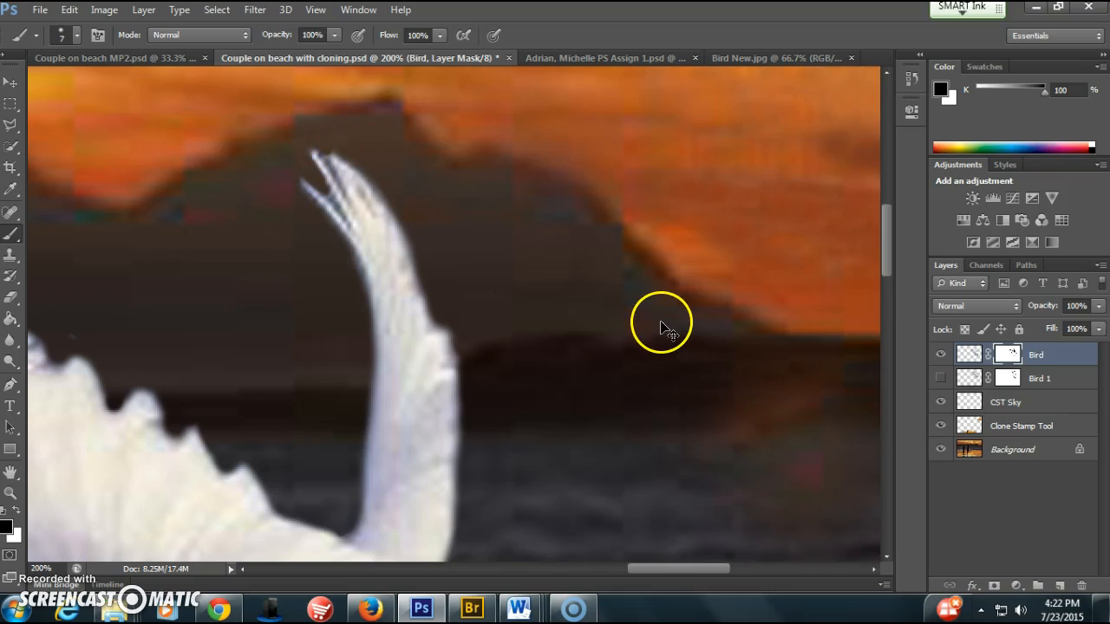
pyautogui.scroll(-5, 660, 326)
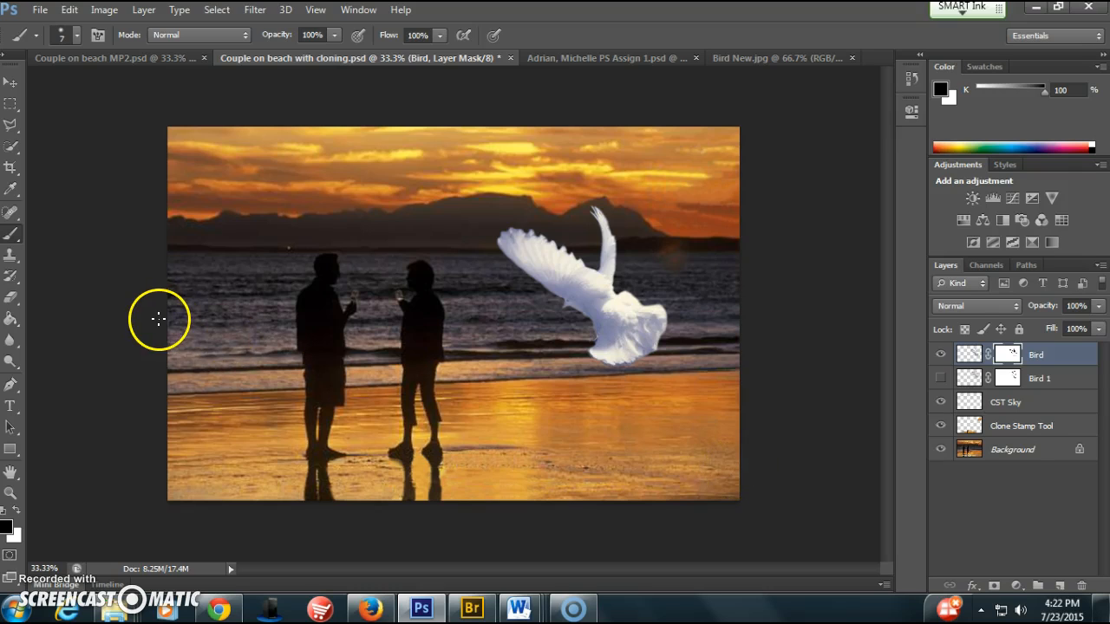
# Scale the Bird layer proportionally to about 63% with Free Transform and place it over the mountain's right end, near the photo's right edge
pyautogui.click(14, 84)
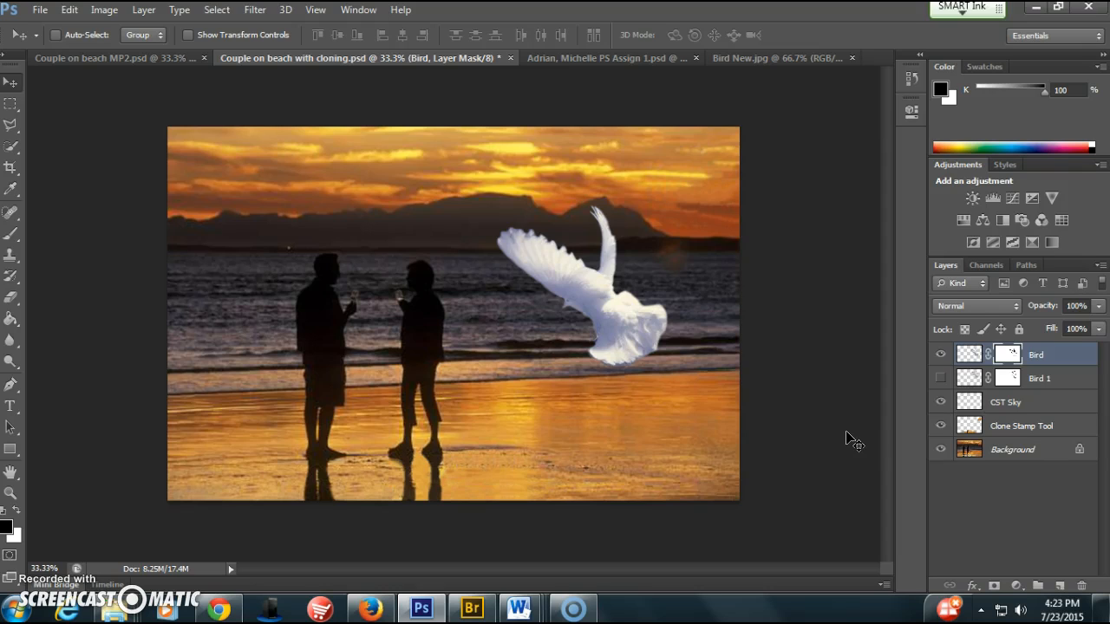
pyautogui.hotkey('ctrl', 't')
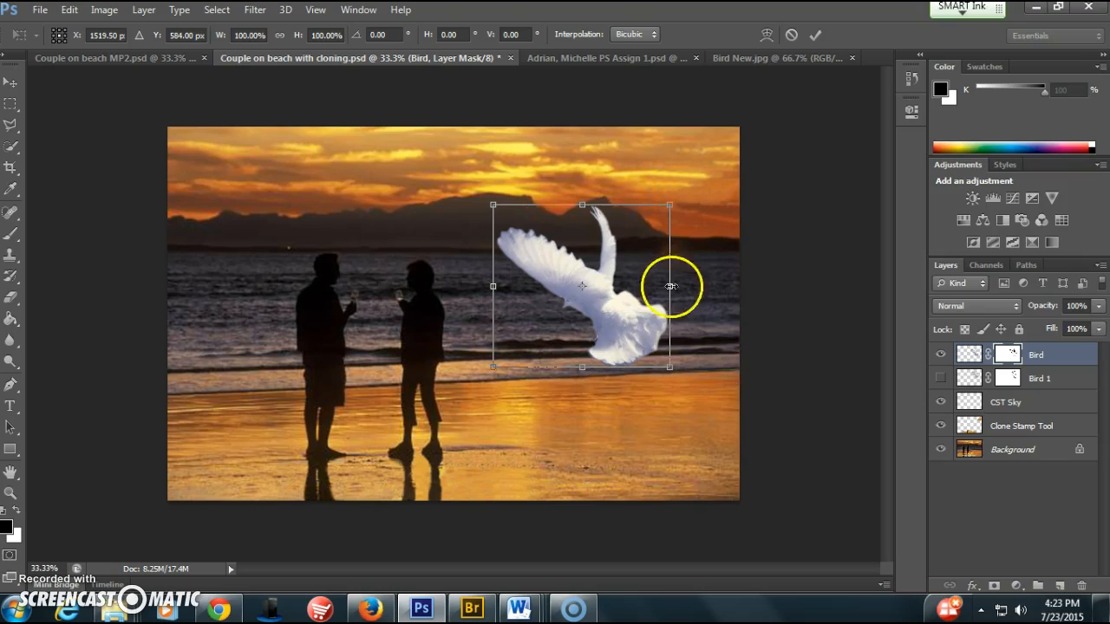
pyautogui.moveTo(672, 367); pyautogui.dragTo(717, 420)
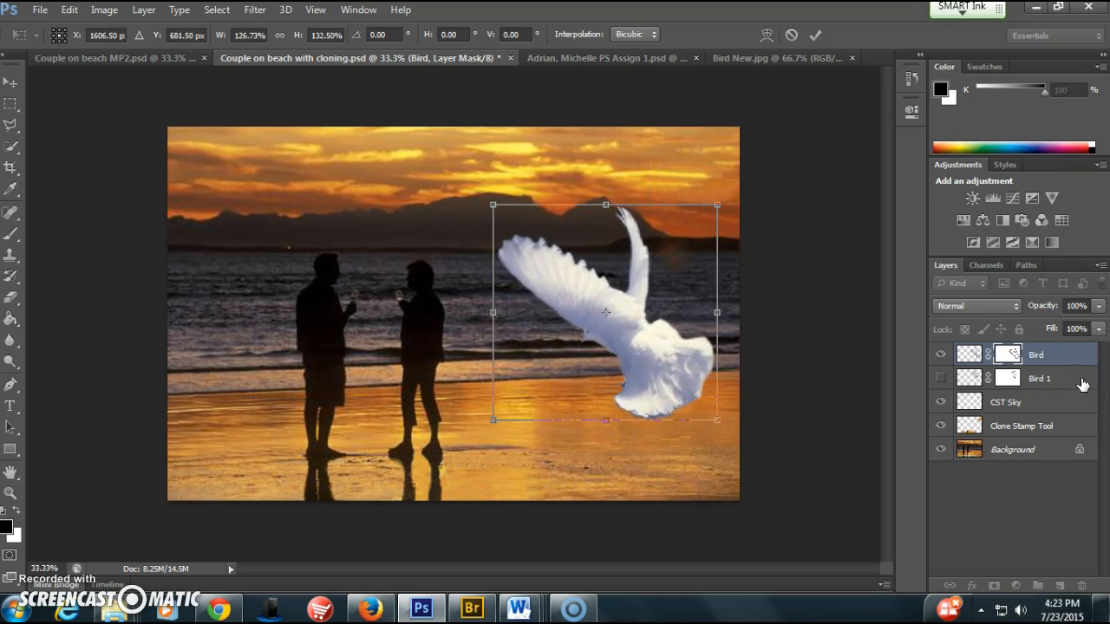
pyautogui.hotkey('ctrl', 'z')
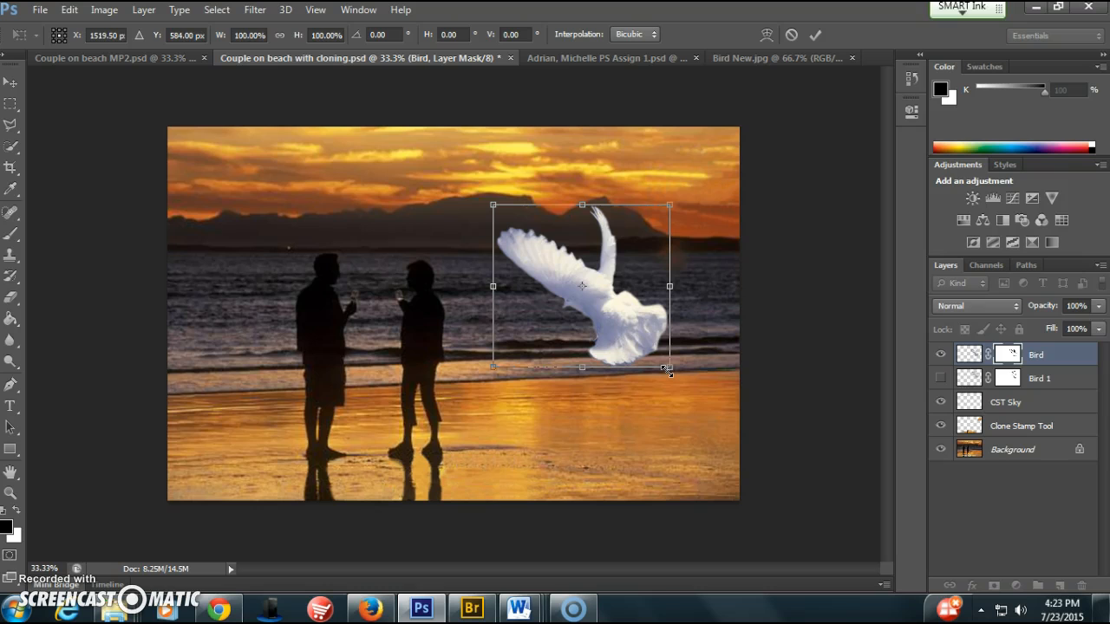
pyautogui.moveTo(666, 369); pyautogui.dragTo(684, 243)
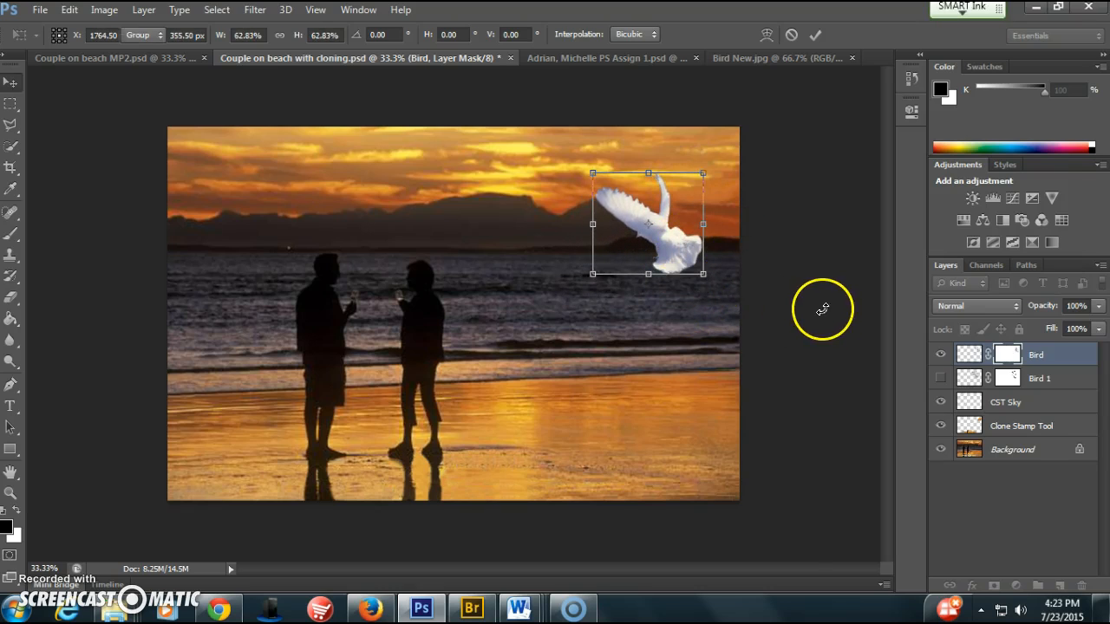
pyautogui.press('Return')
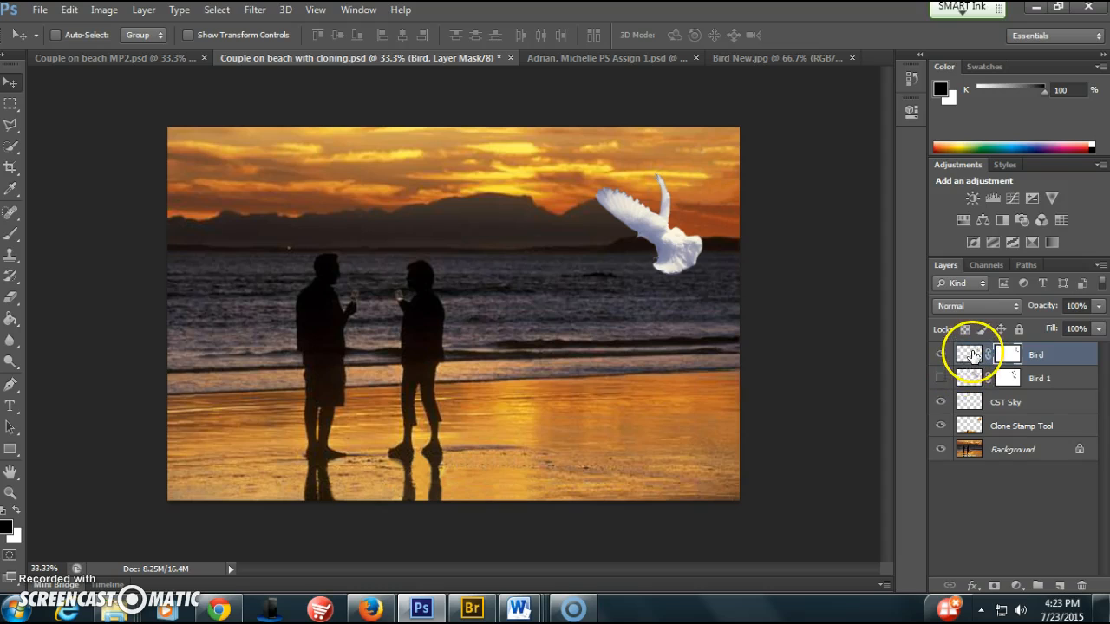
# Duplicate the Bird layer and place the copy in the upper-left sky, flipped horizontally and scaled to about 63% wide by 62% high
pyautogui.moveTo(968, 358); pyautogui.dragTo(1059, 587)
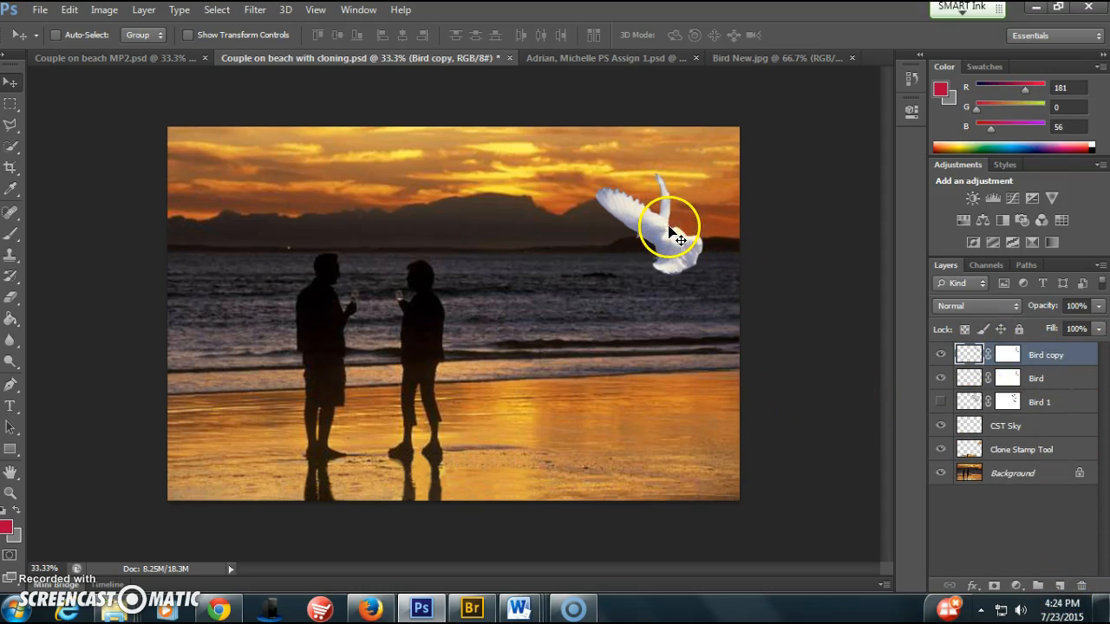
pyautogui.moveTo(658, 226); pyautogui.dragTo(258, 227)
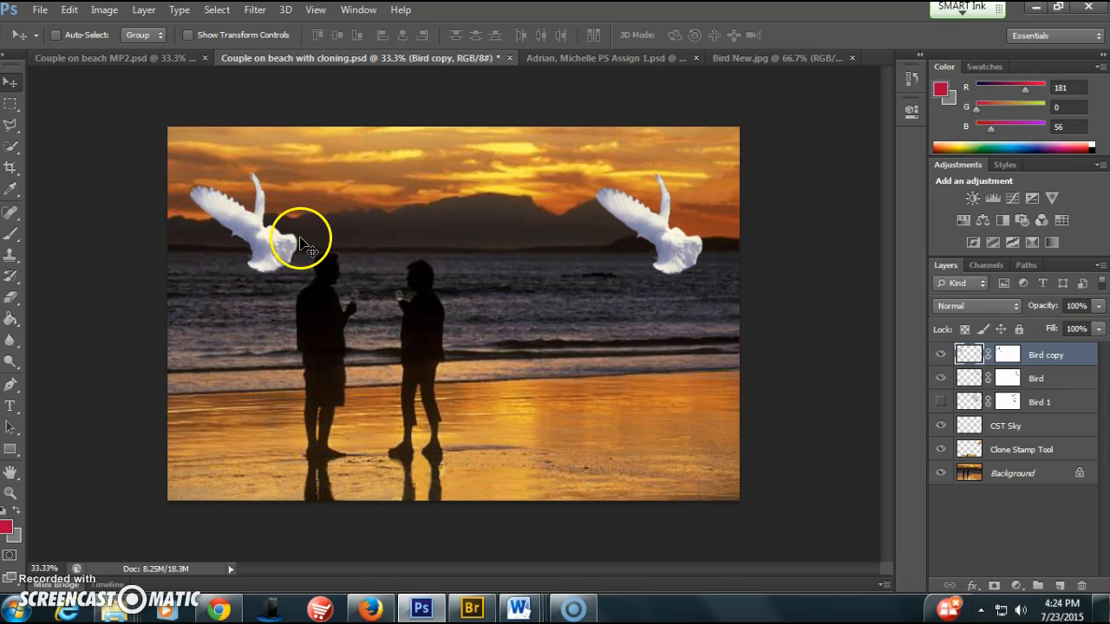
pyautogui.hotkey('ctrl', 't')
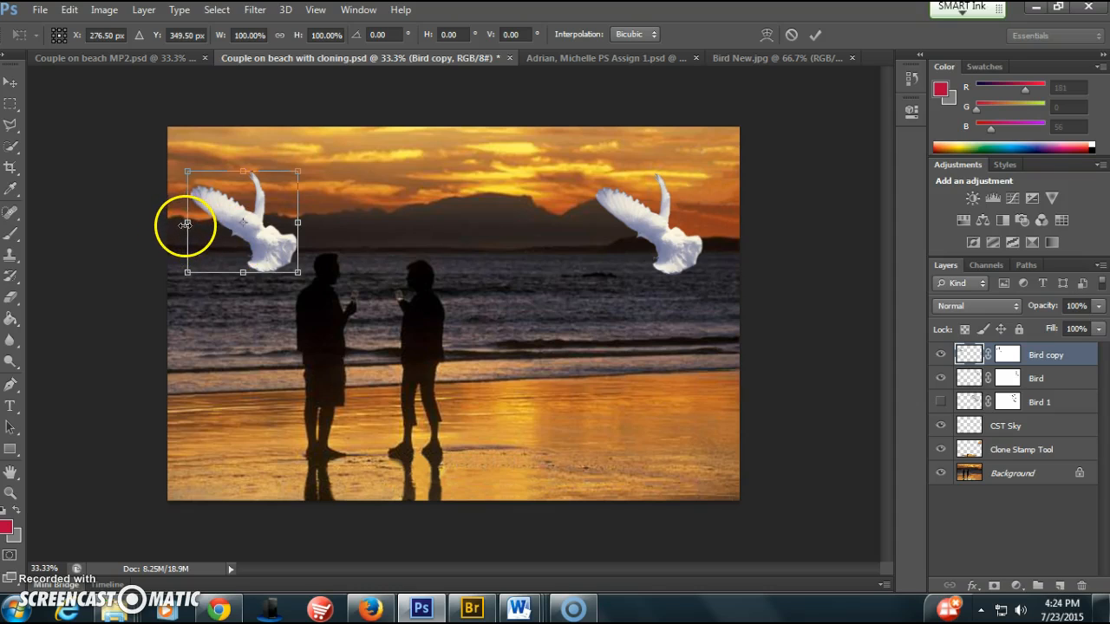
pyautogui.moveTo(188, 224); pyautogui.dragTo(243, 174)
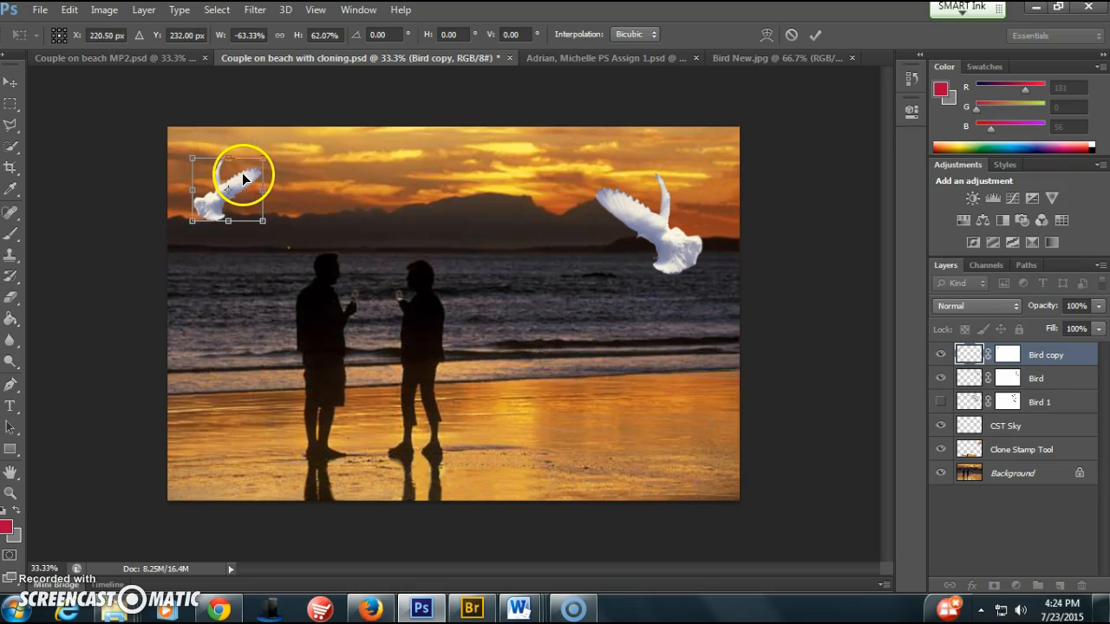
pyautogui.press('Return')
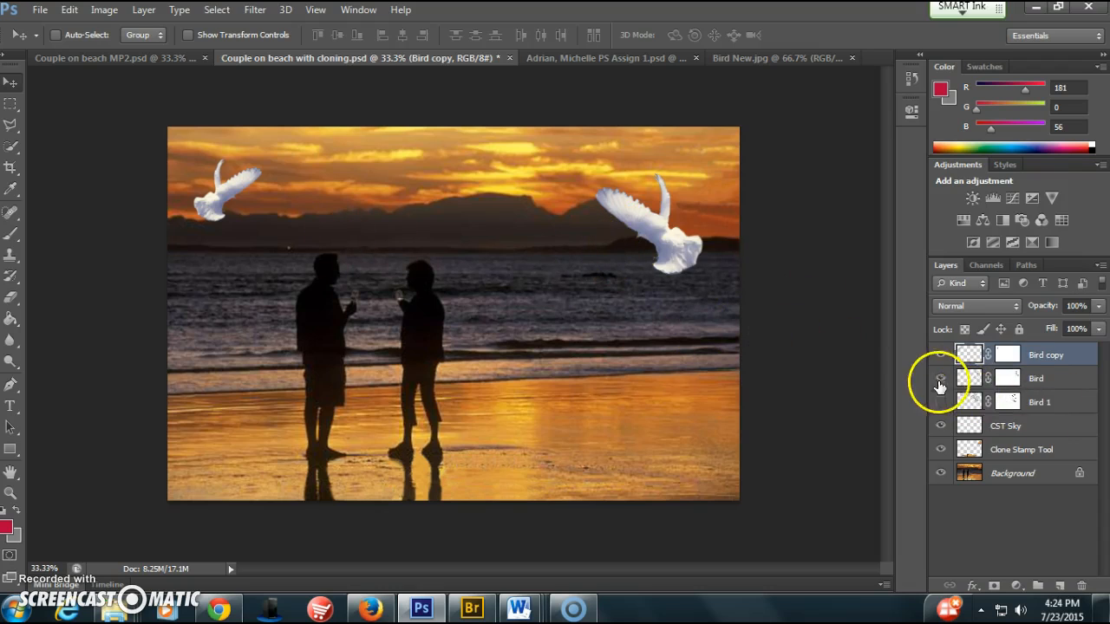
# Duplicate the Bird layer again, scale this copy to about 46%, and place it over the mountains above the right-hand person
pyautogui.moveTo(965, 388); pyautogui.dragTo(1062, 579)
pyautogui.moveTo(673, 248); pyautogui.dragTo(516, 242)
pyautogui.hotkey('ctrl', 't')
pyautogui.moveTo(541, 164); pyautogui.dragTo(470, 210)
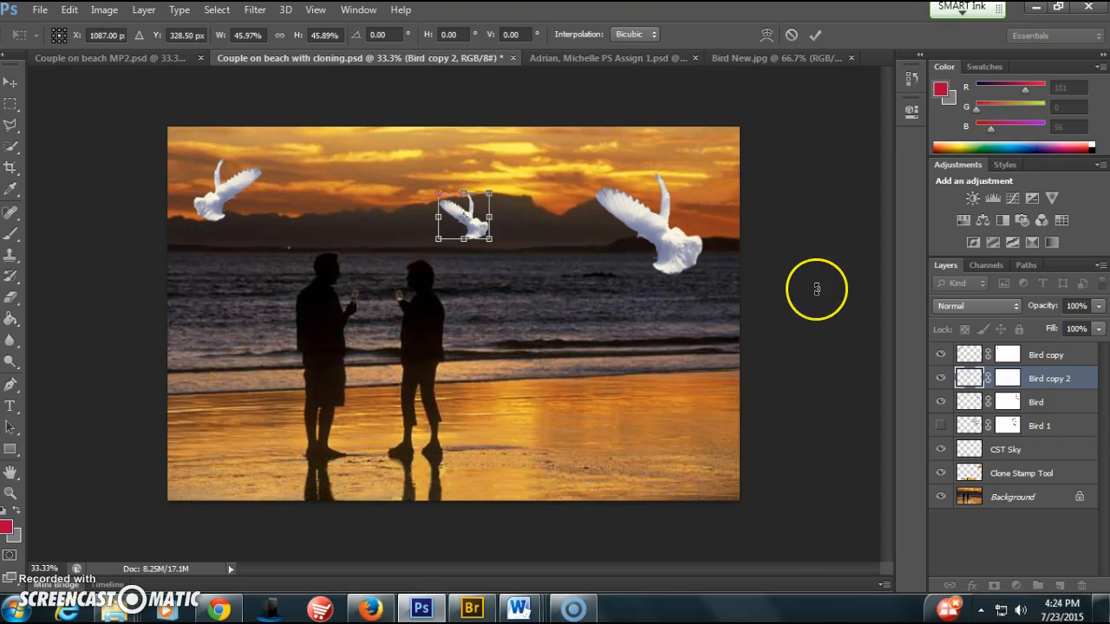
pyautogui.press('Return')
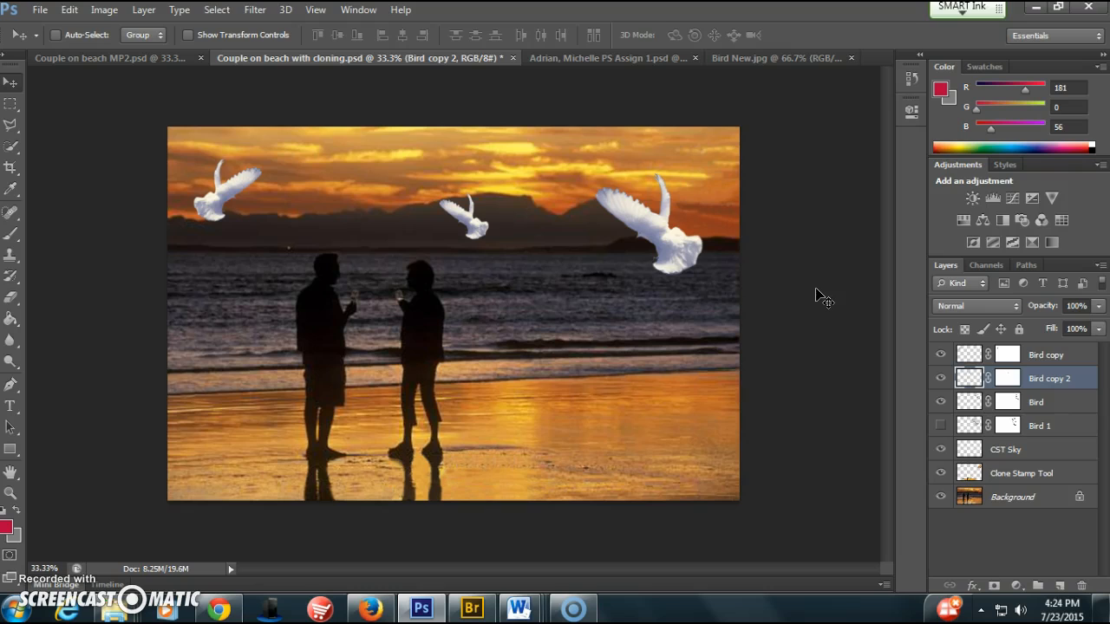